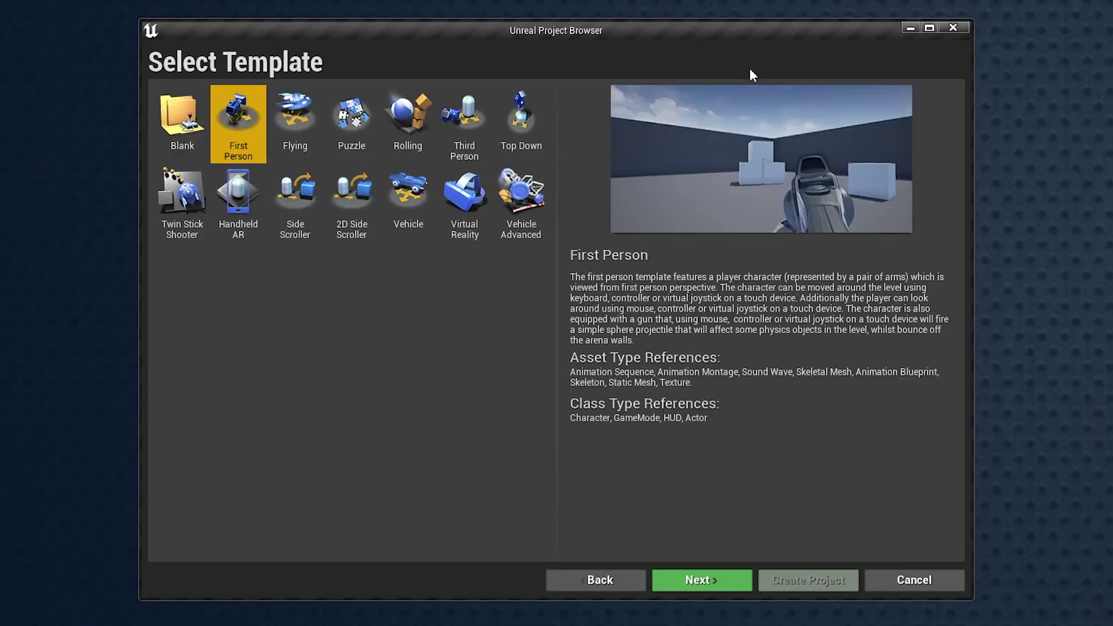
- Browse the Unreal project templates from First Person through Top Down and beyond to examine their descriptions
key(Right)
key(Right)
key(Right)
key(Right)
key(Right)
key(Right)
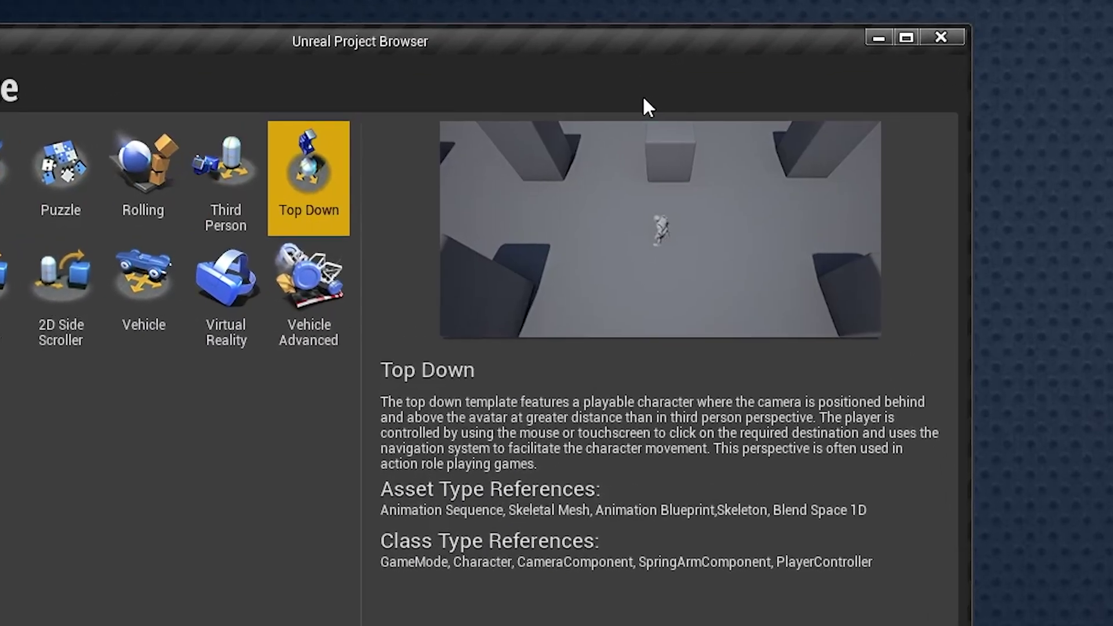
key(Right)
key(Right)
key(Right)
key(Right)
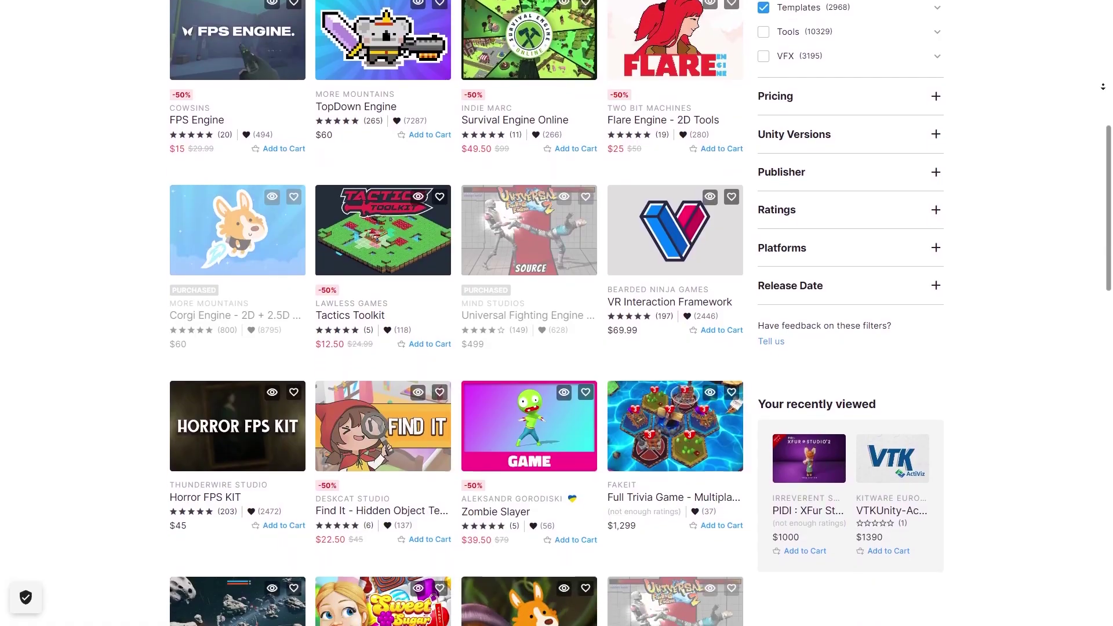
scroll(557, 325, down, 3)
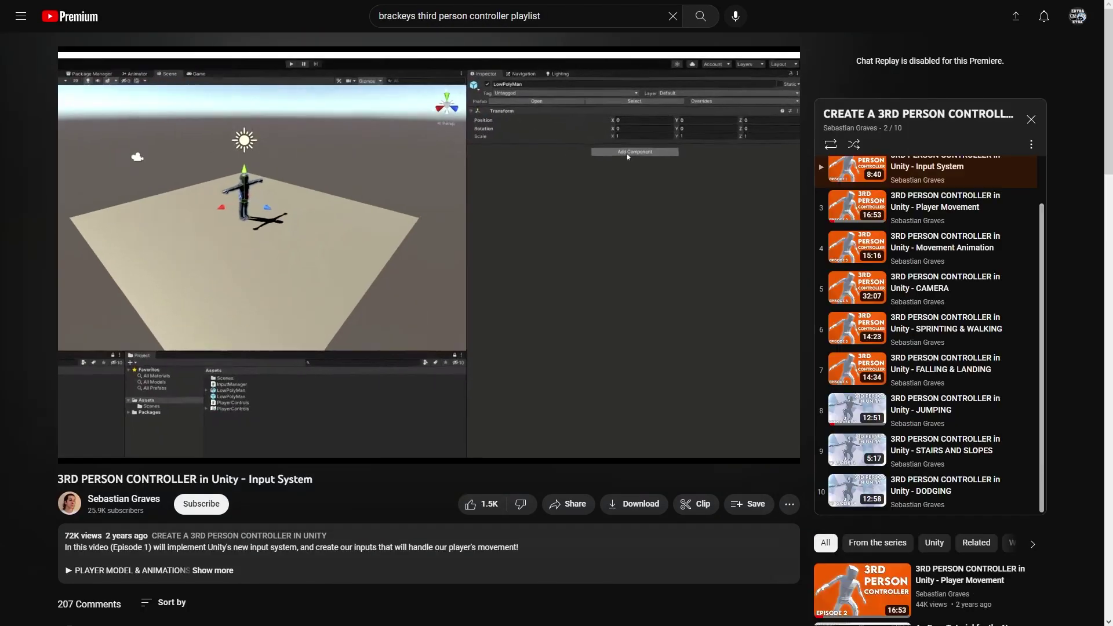
drag(349, 228, 748, 223)
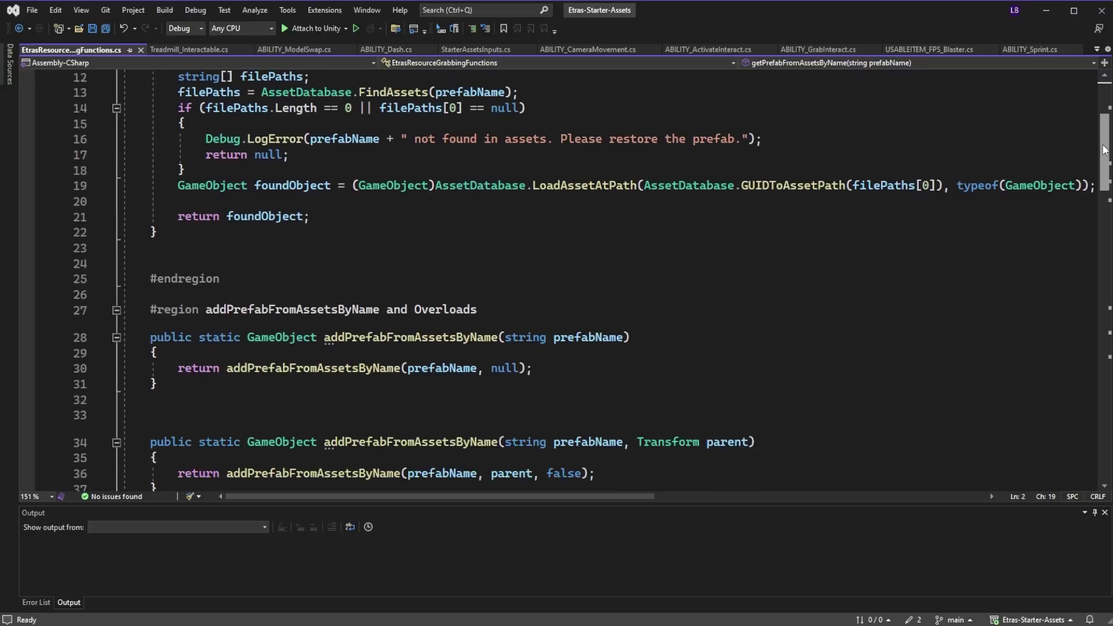
scroll(1109, 197, down, 5)
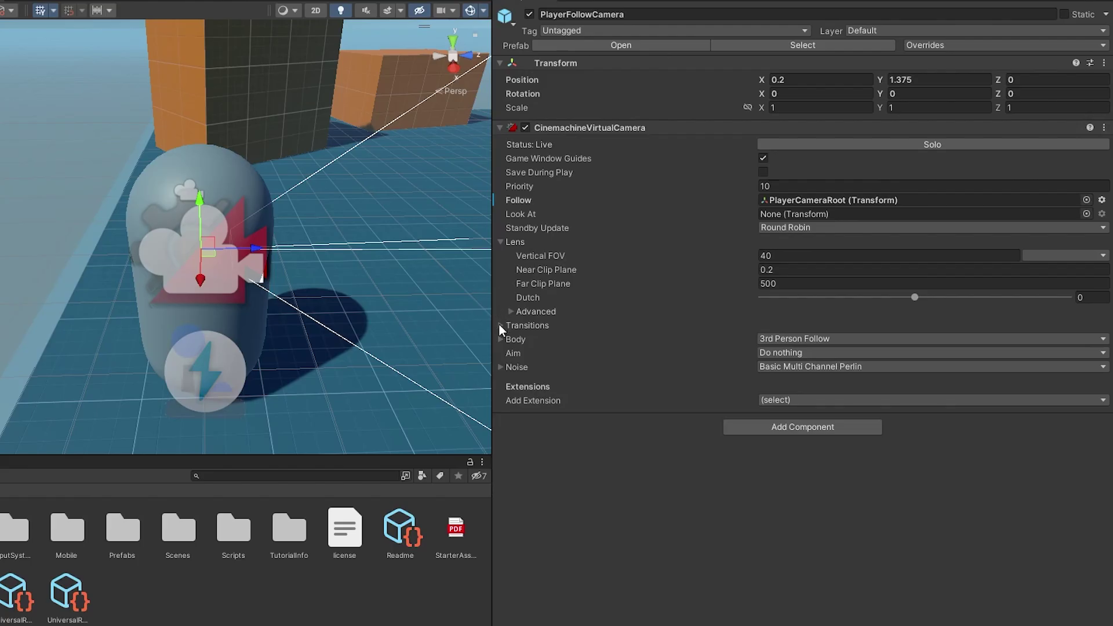
- Examine the follow camera's Transitions and Body settings and view its rig from the side in the scene
click(500, 325)
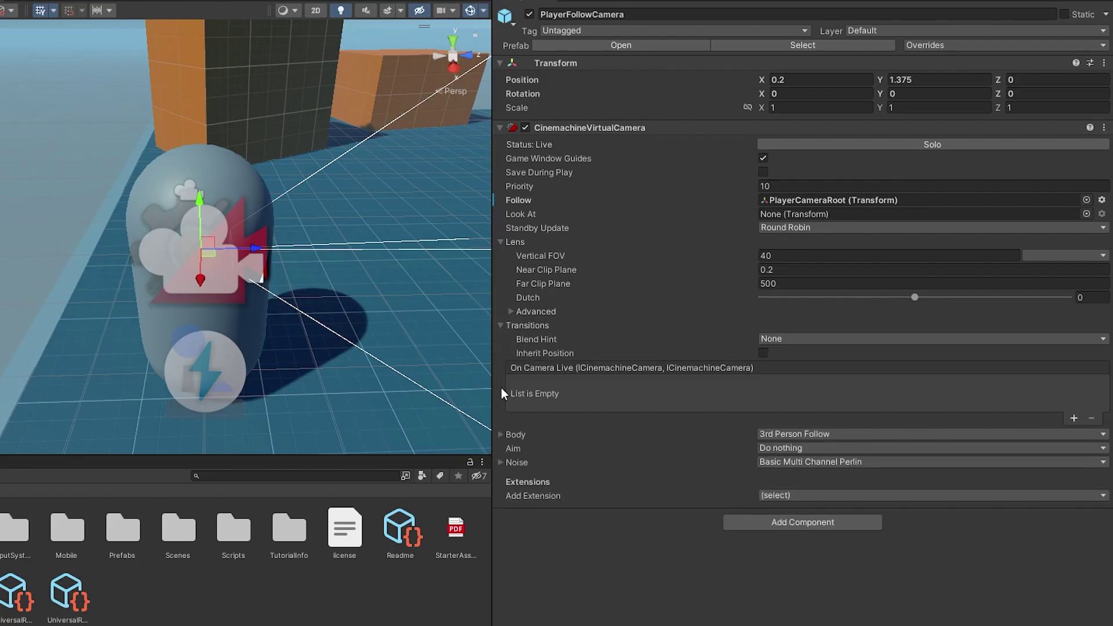
scroll(501, 435, down, 3)
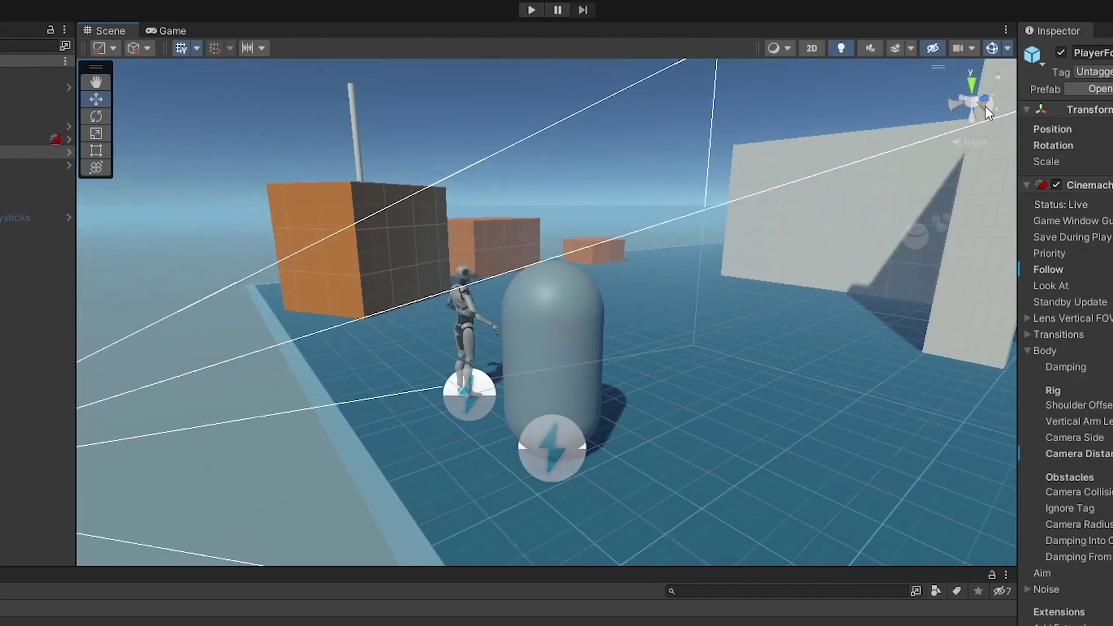
click(985, 107)
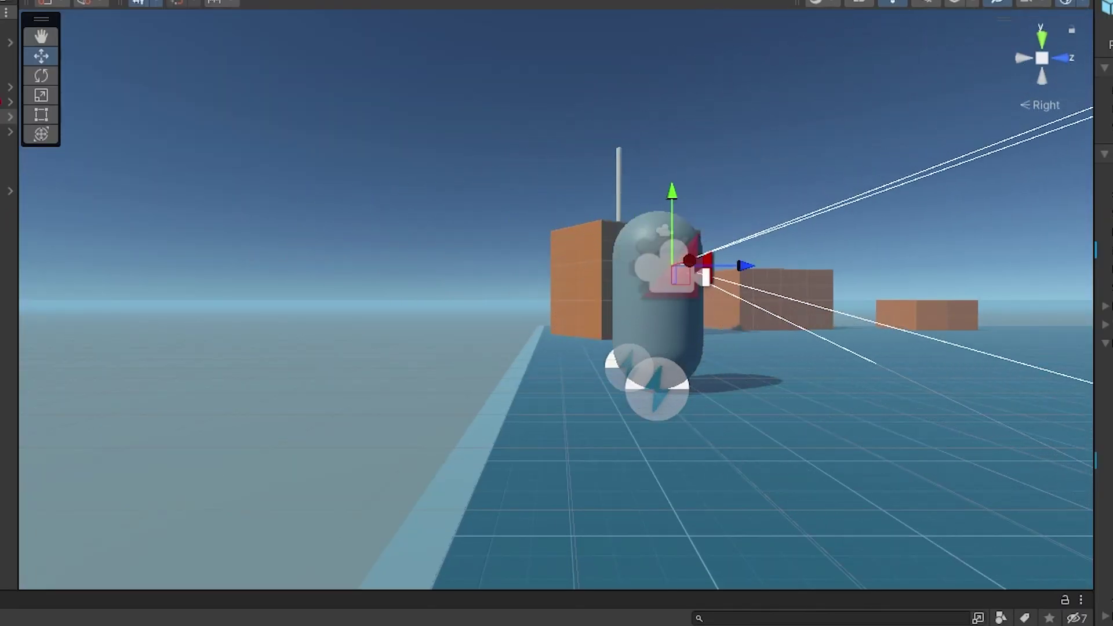
alt+drag(695, 371, 466, 413)
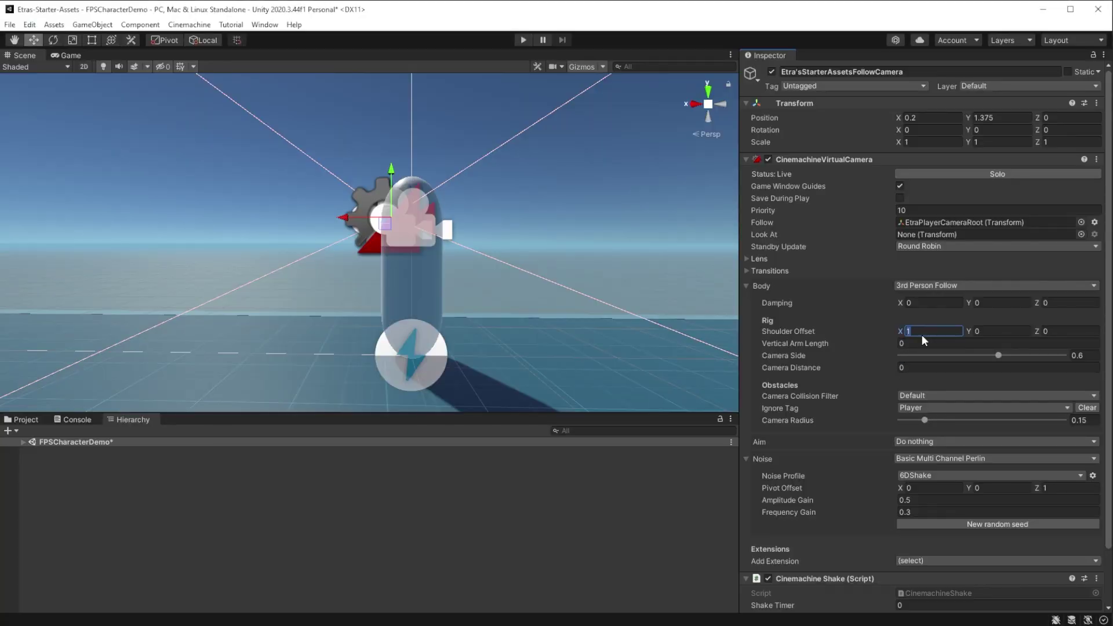
drag(164, 227, 246, 227)
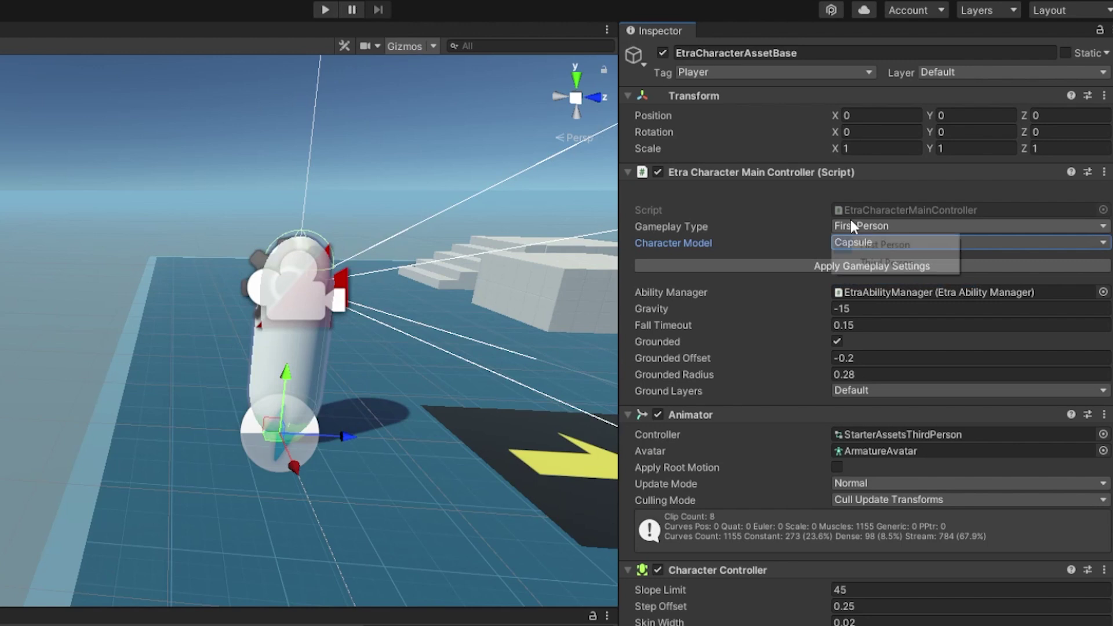
- Set the EtraCharacterAssetBase gameplay type to Third Person and apply the gameplay settings
click(850, 220)
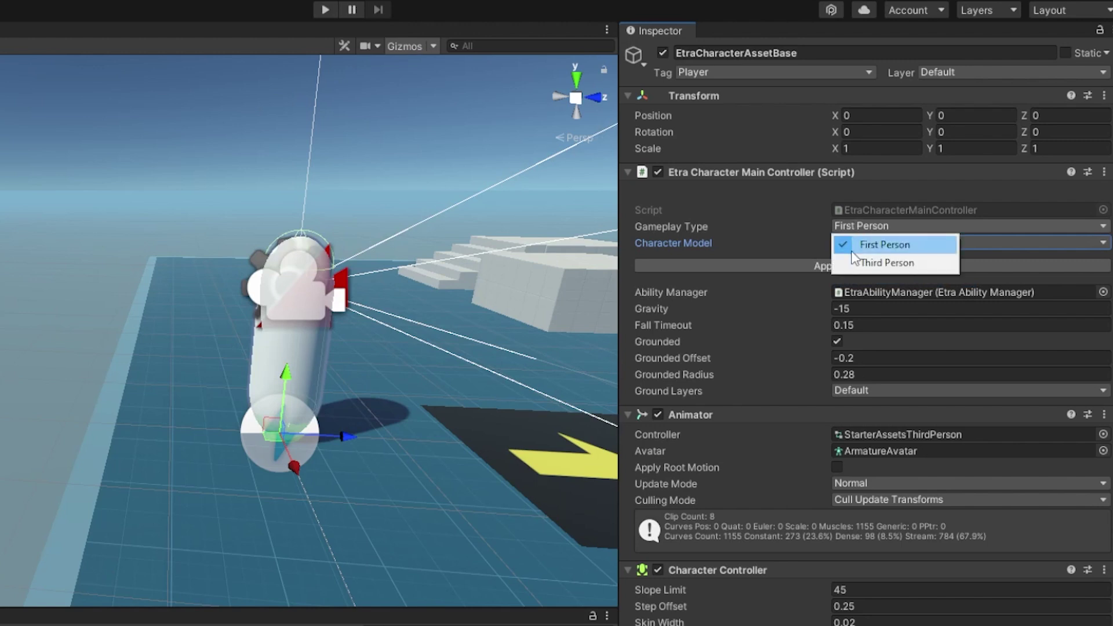
click(866, 256)
click(885, 259)
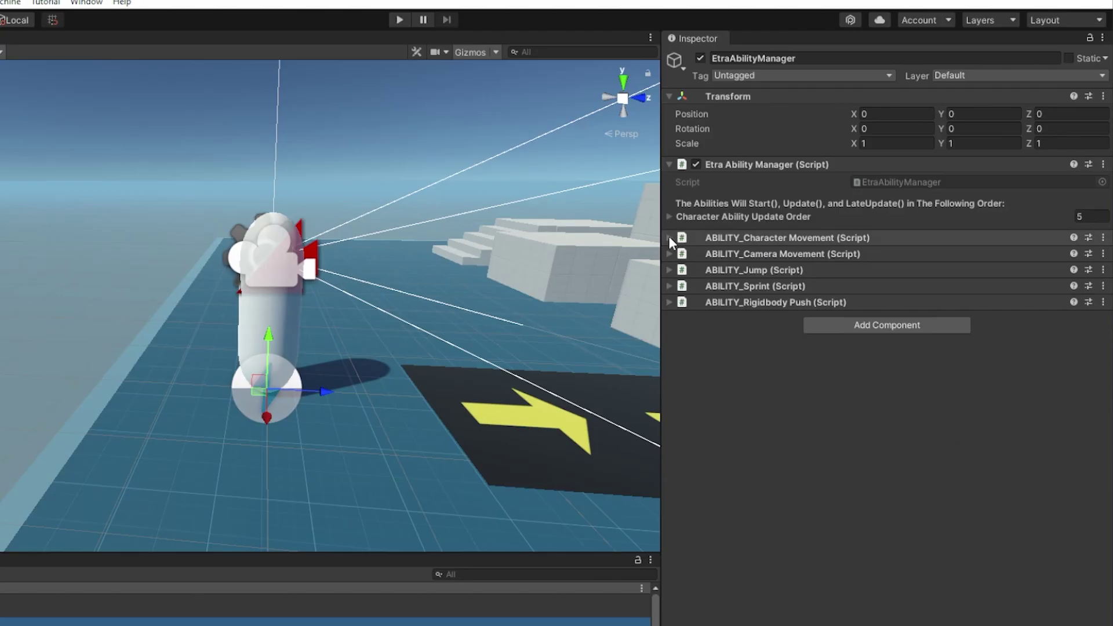
- Examine the EtraAbilityManager's ability components and playtest walking and pushing the stacked orange crates with the third-person character
click(670, 217)
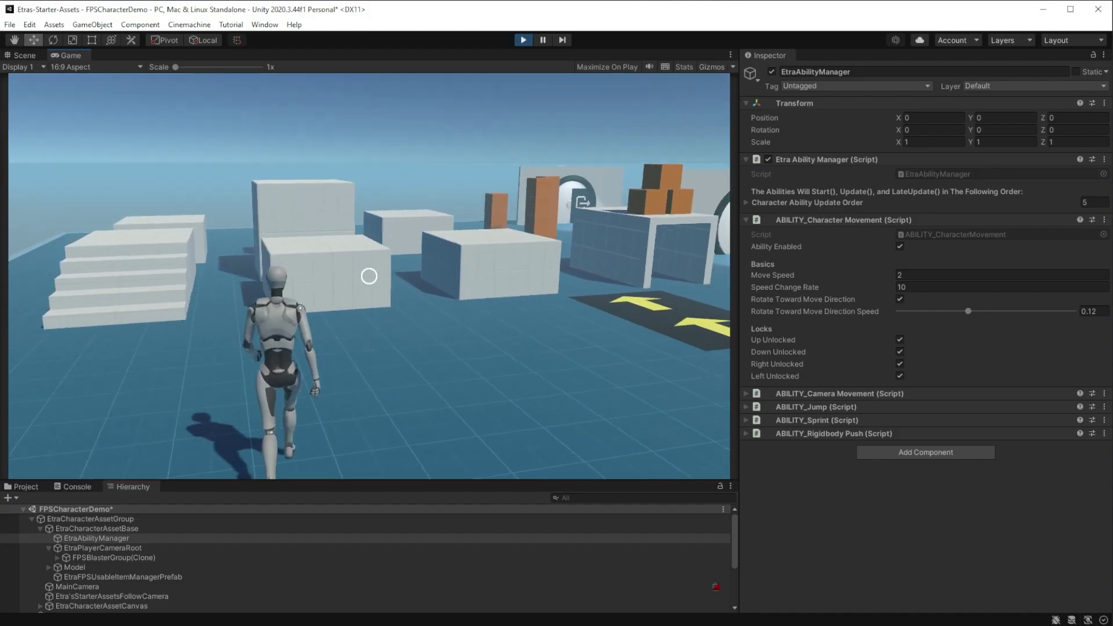
key(w)
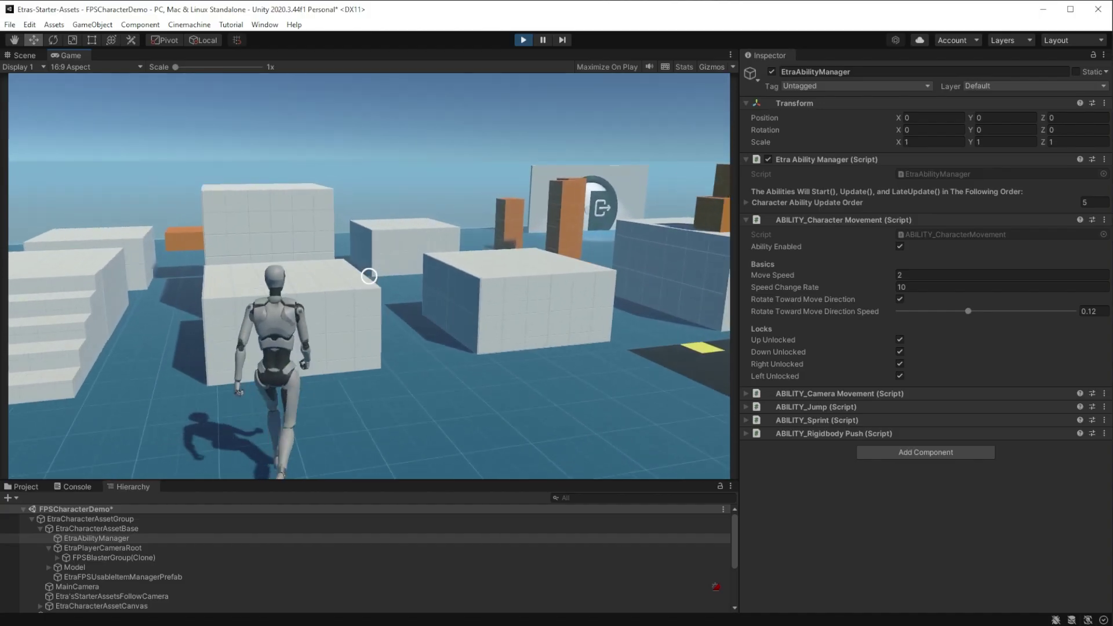
key(w)
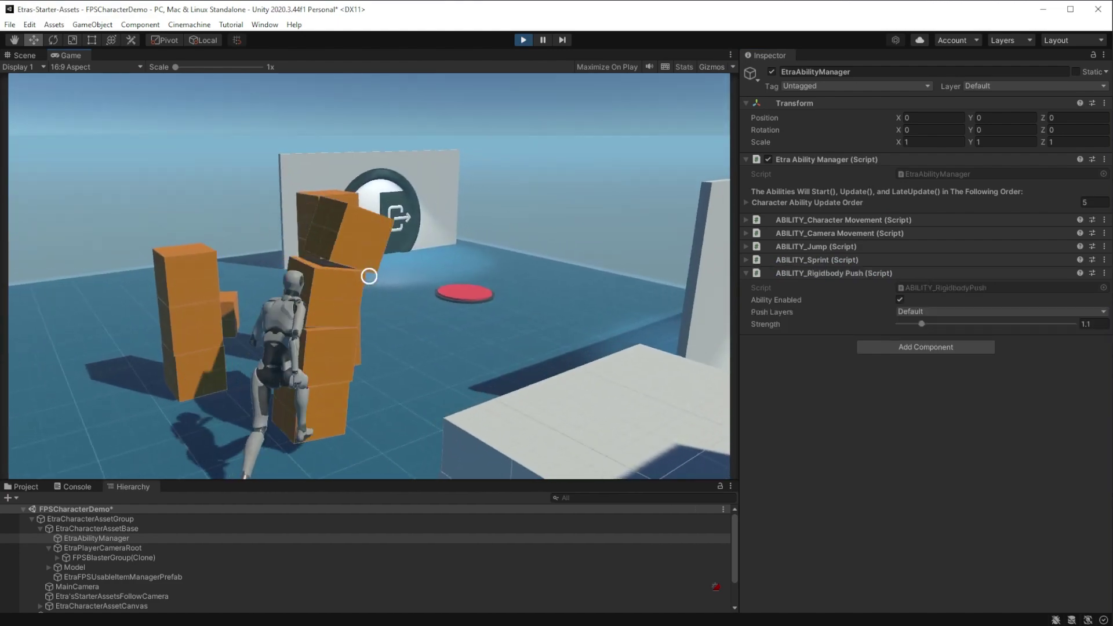
key(w)
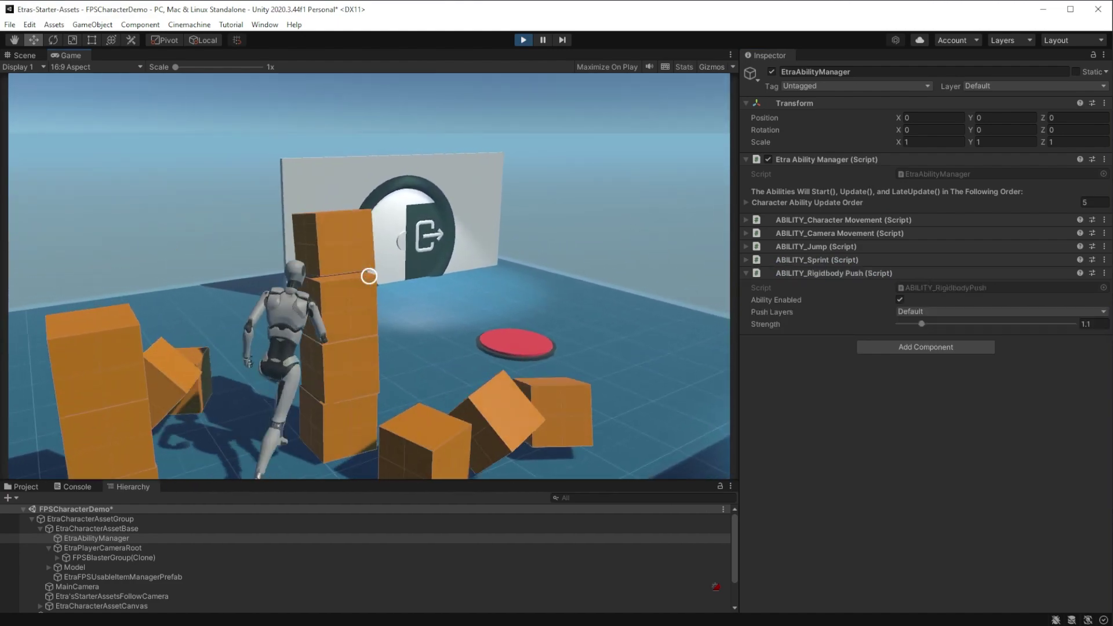
key(w)
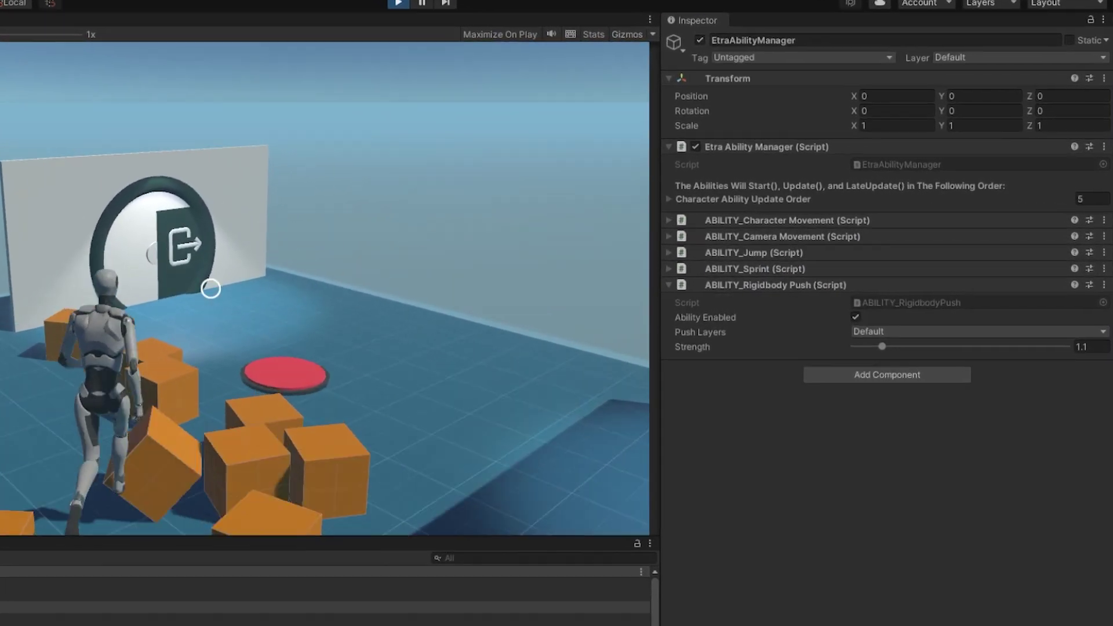
key(w)
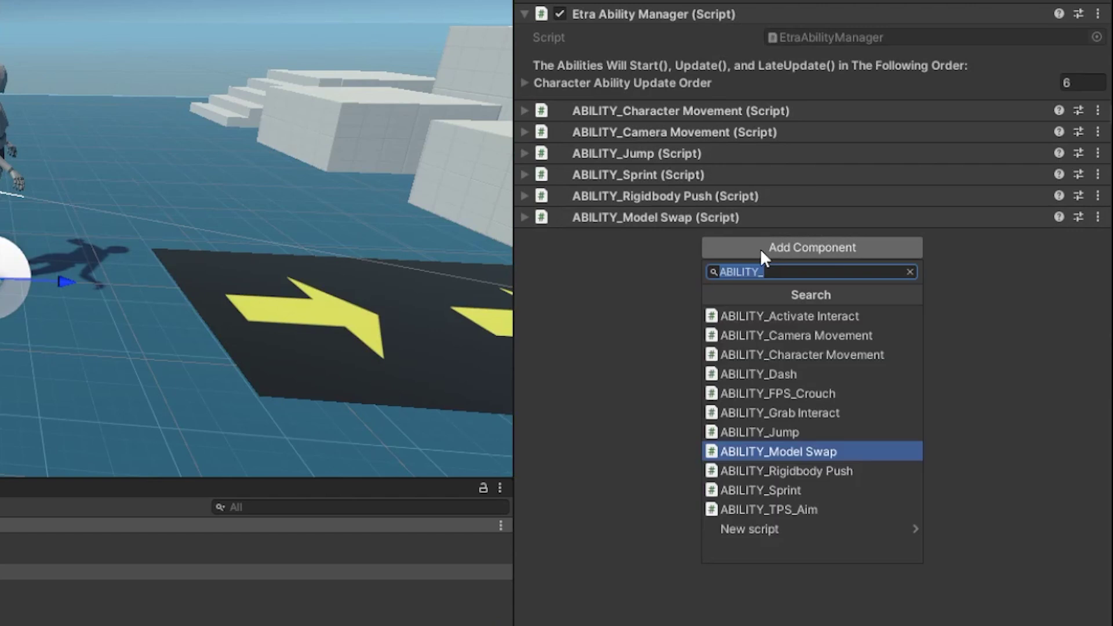
- Add the ABILITY_TPS_Aim and ABILITY_Grab Interact components to EtraAbilityManager
click(810, 435)
click(811, 290)
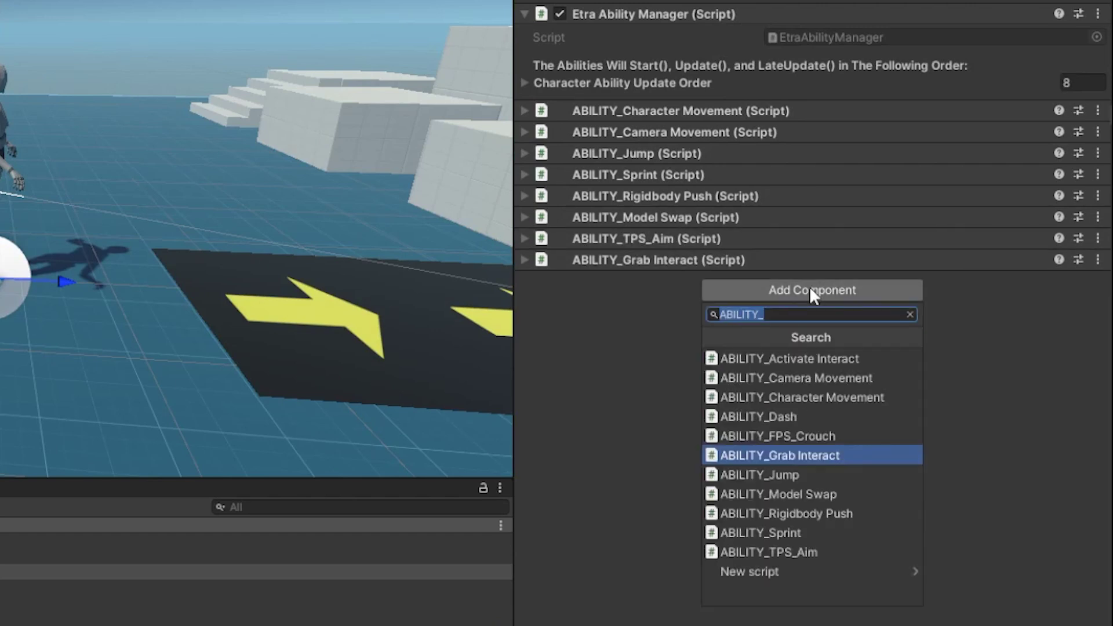
click(809, 551)
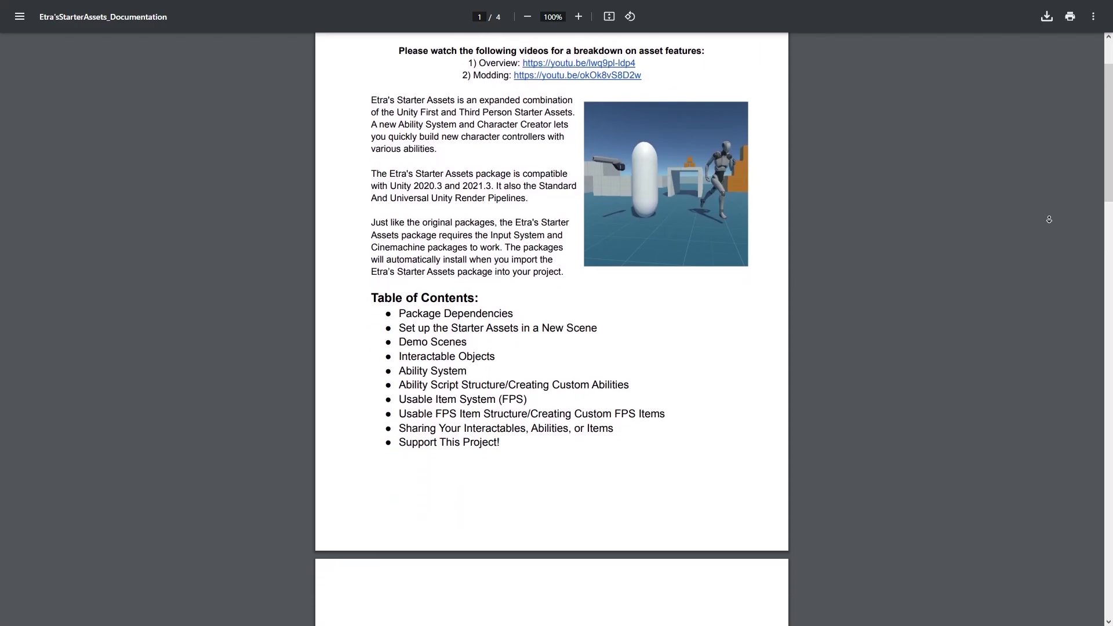
scroll(975, 216, down, 4)
scroll(1048, 219, down, 3)
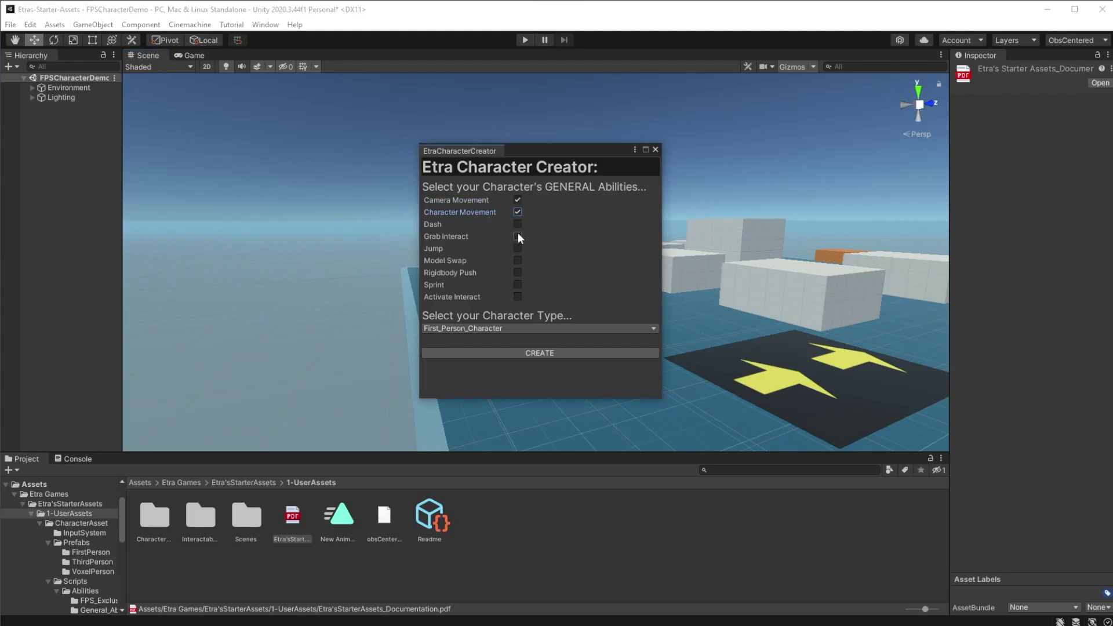
- Create a Third_Person_Character with Camera Movement, Character Movement and Dash in the Etra Character Creator
click(518, 224)
click(521, 328)
click(510, 354)
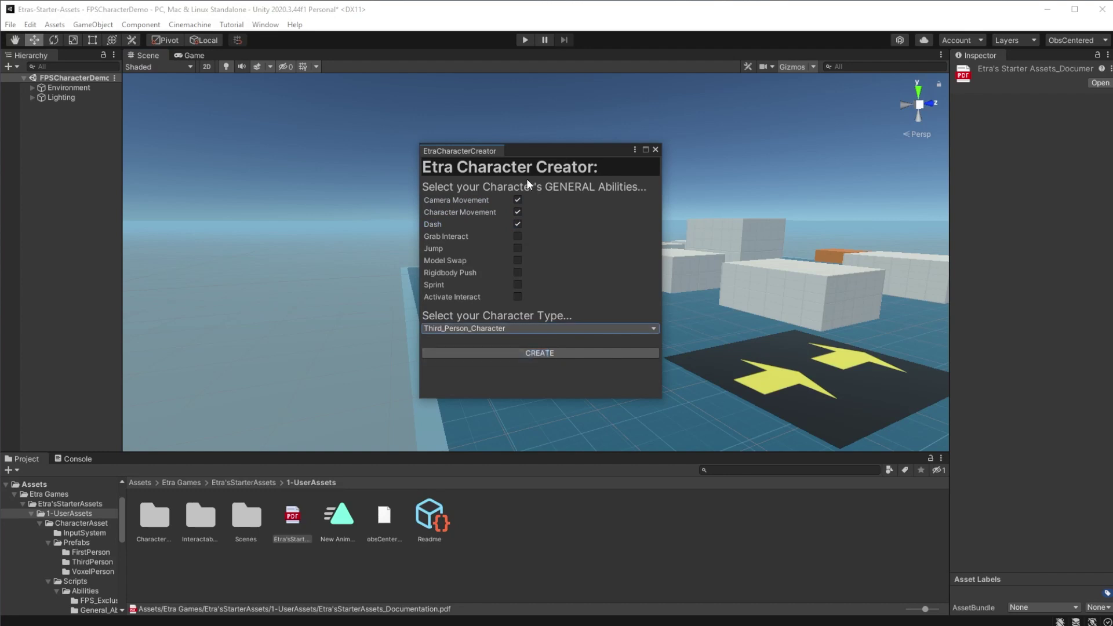
drag(534, 151, 860, 137)
click(825, 339)
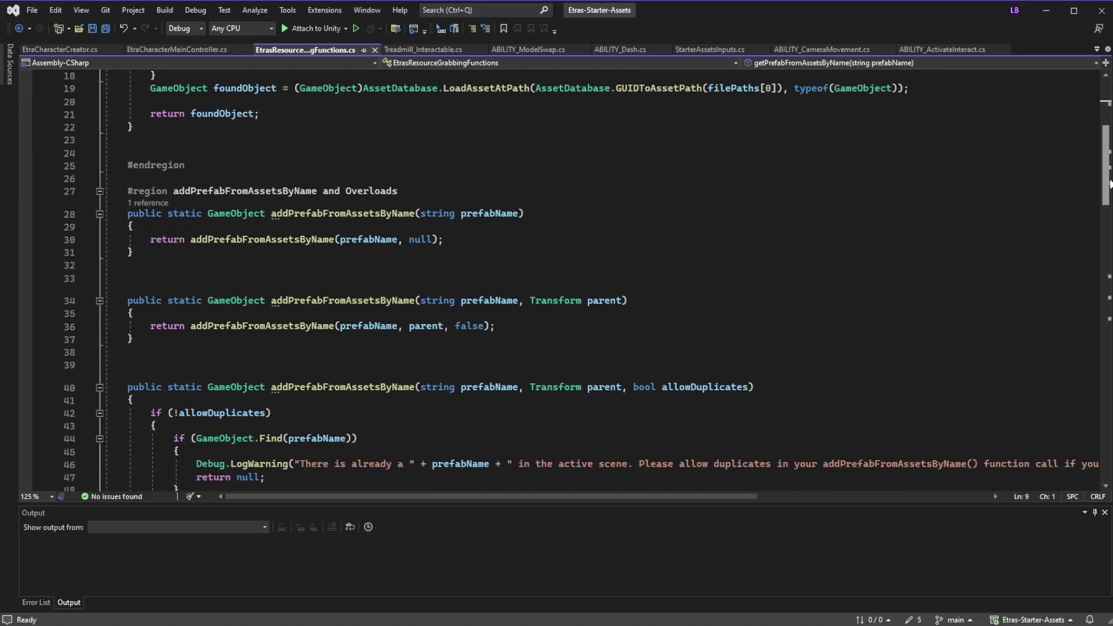
scroll(1110, 184, down, 11)
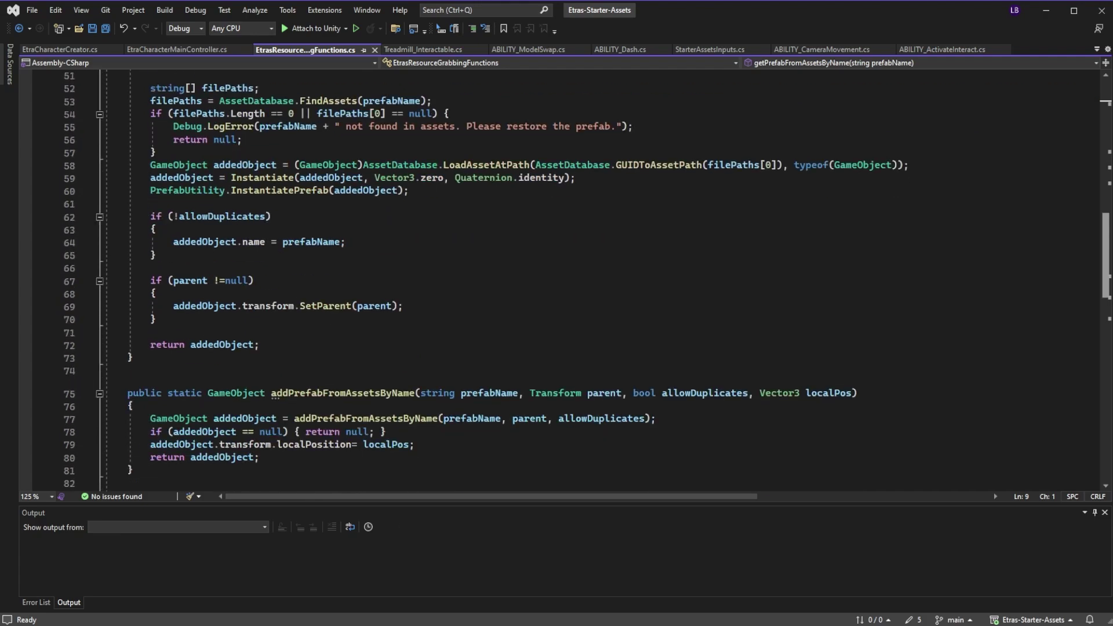
scroll(667, 170, down, 7)
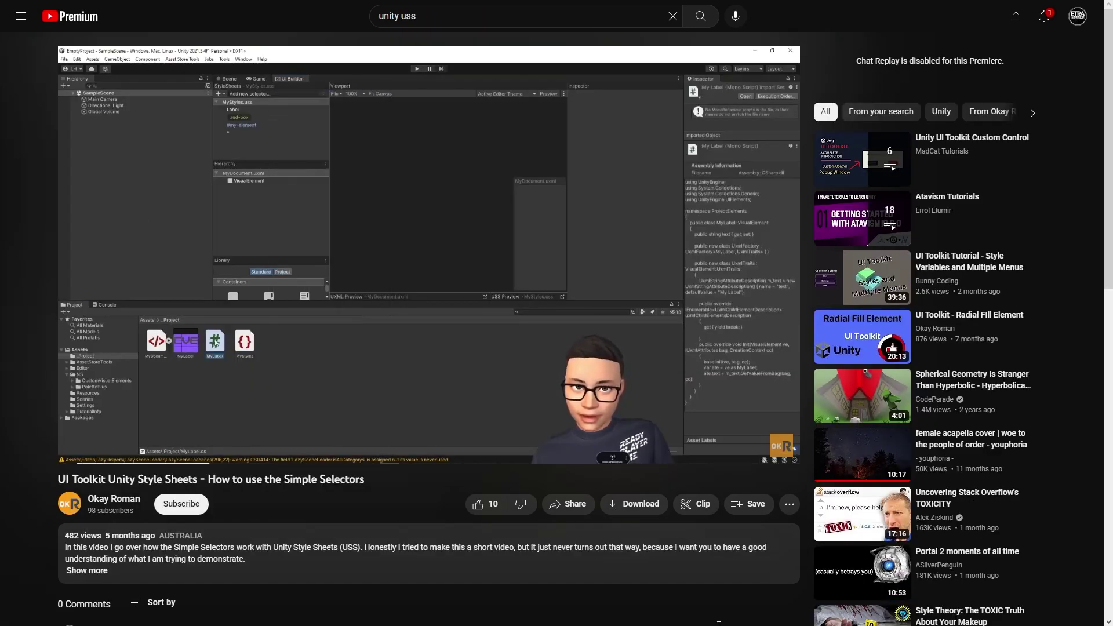
drag(194, 144, 268, 145)
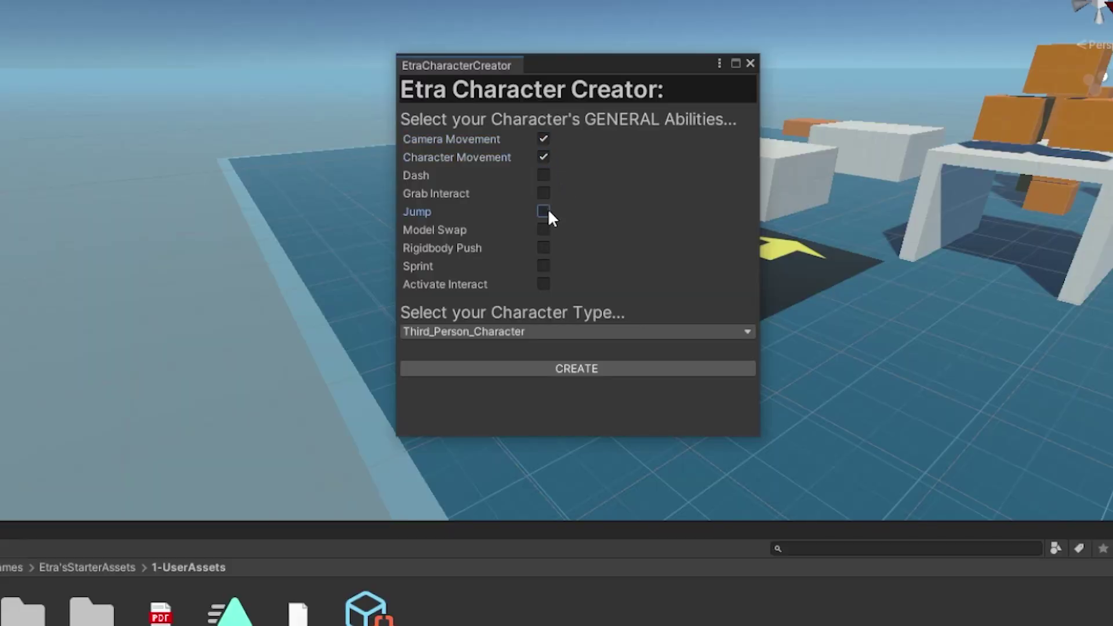
- Create a First_Person_Character with Camera Movement, Character Movement, Jump and Sprint in the Etra Character Creator
click(543, 266)
click(526, 333)
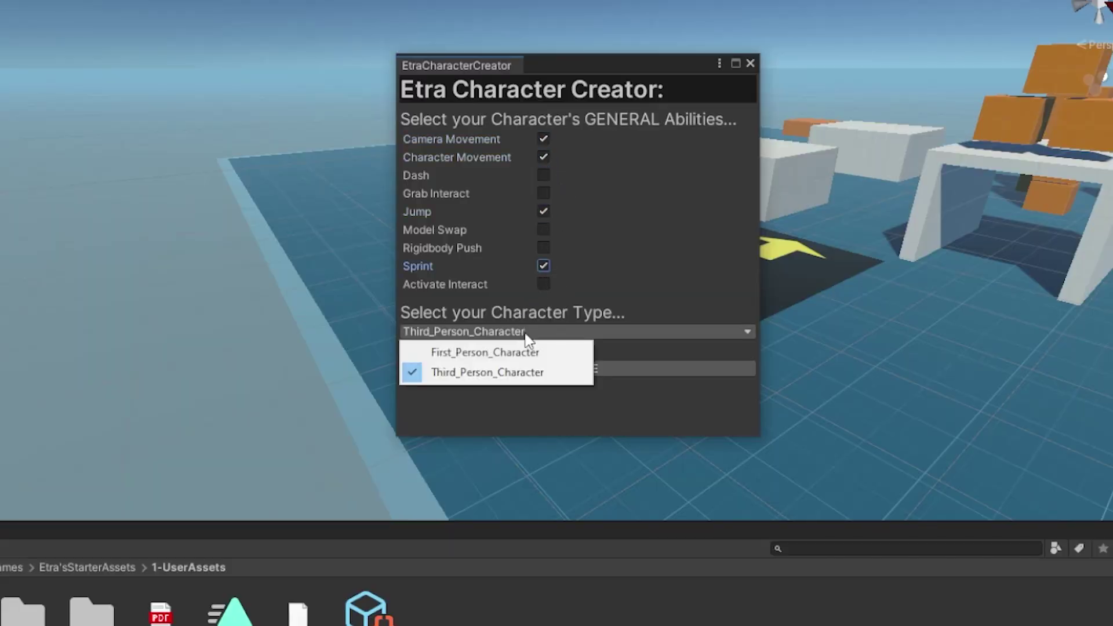
click(554, 351)
click(552, 365)
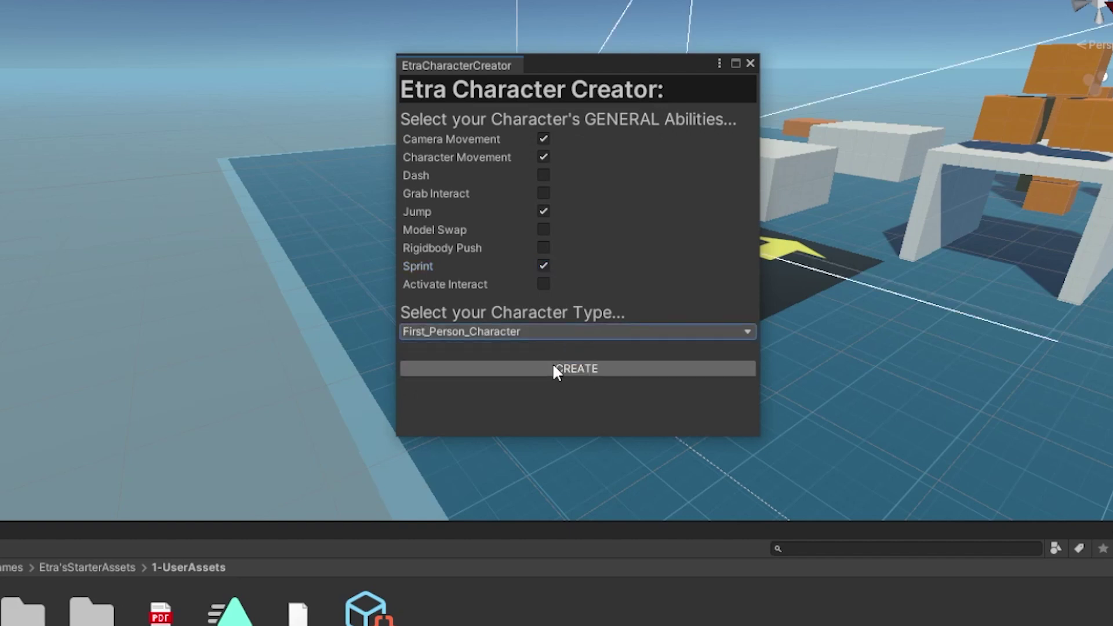
drag(595, 61, 891, 60)
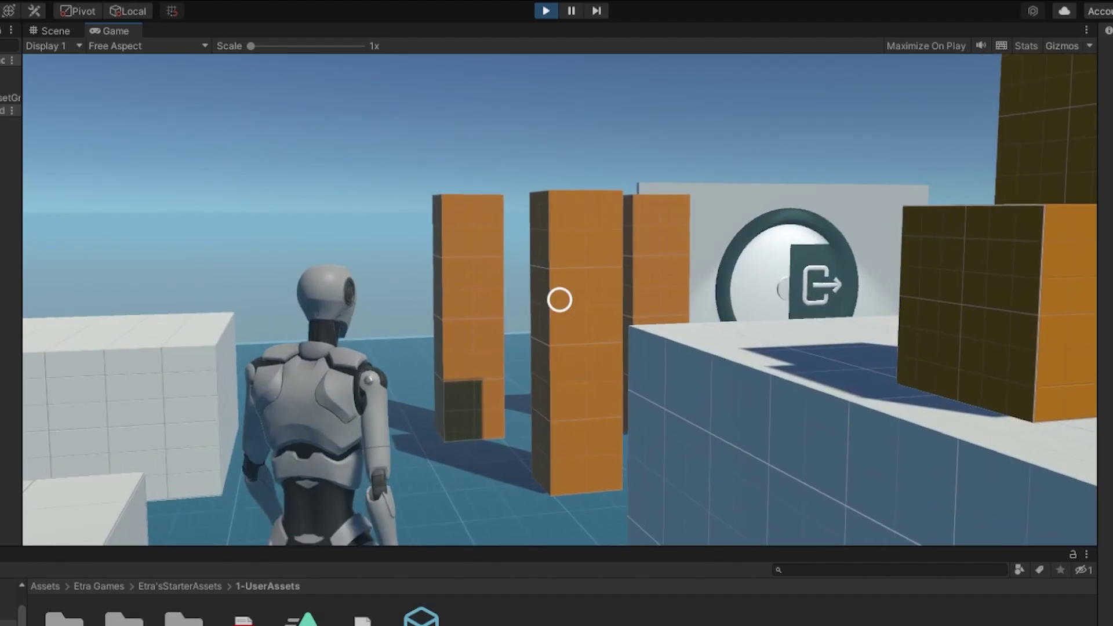
- Playtest the character in first- and third-person view around the orange crate towers and the red button pedestal
key(w)
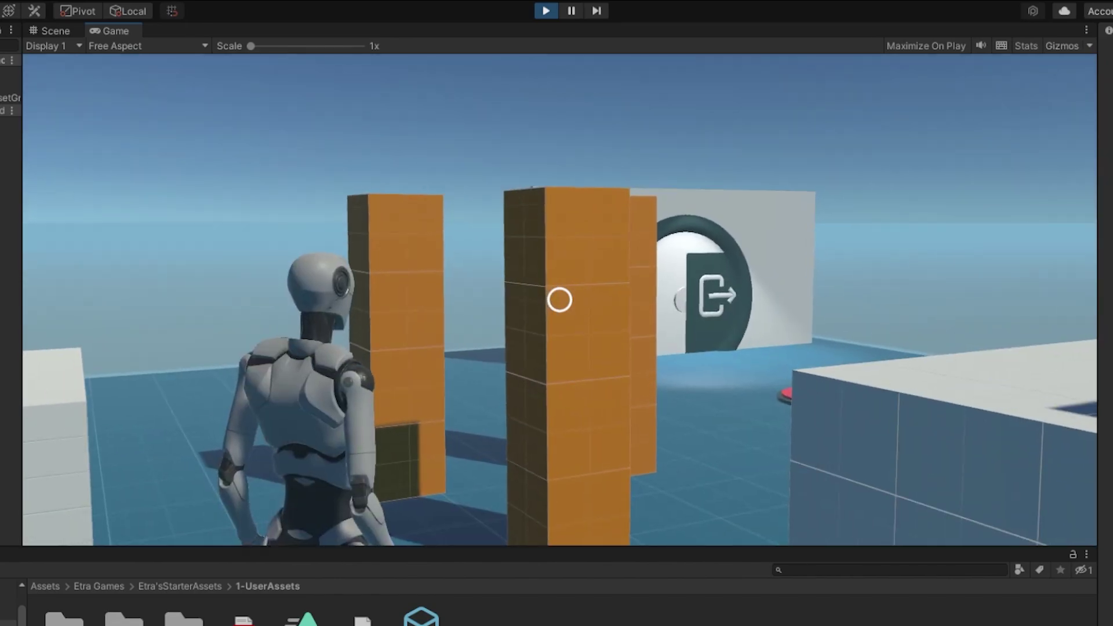
click(559, 300)
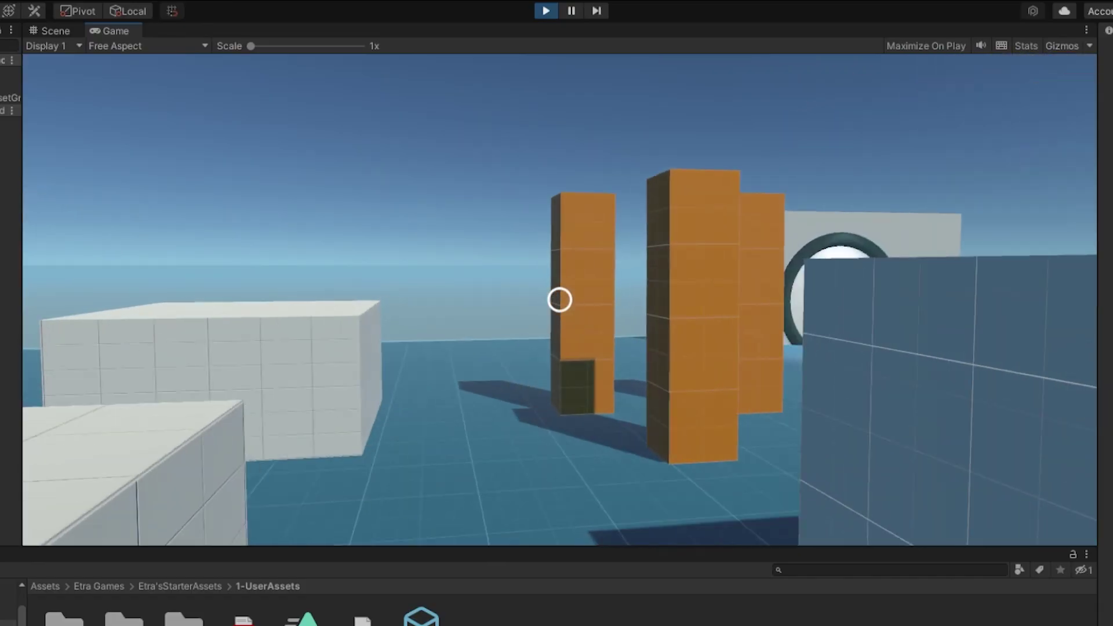
key(w)
key(w)
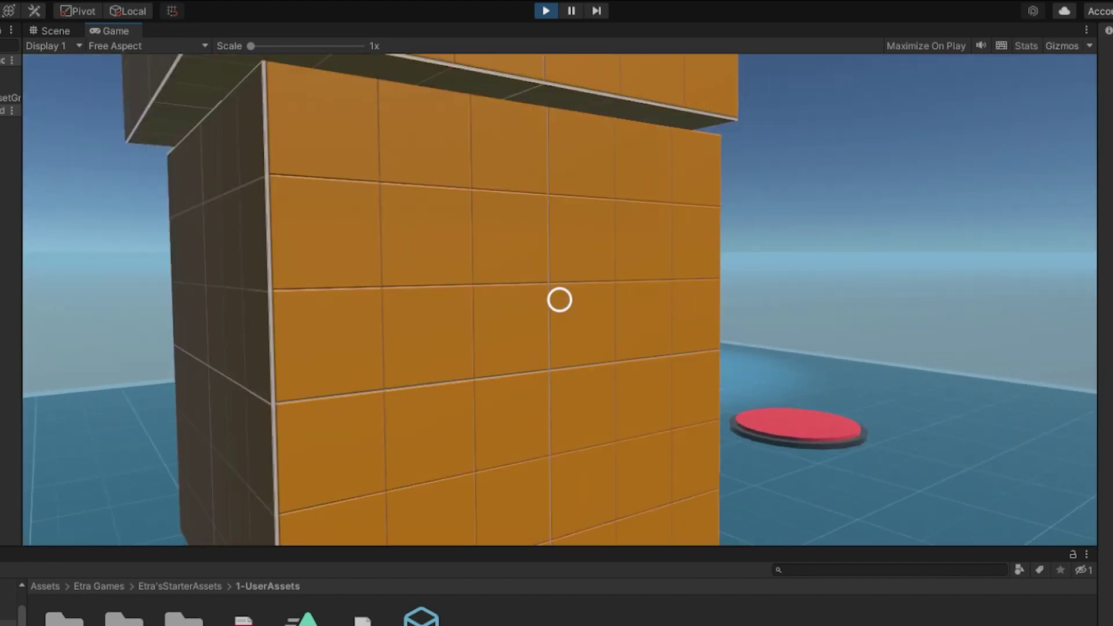
key(w)
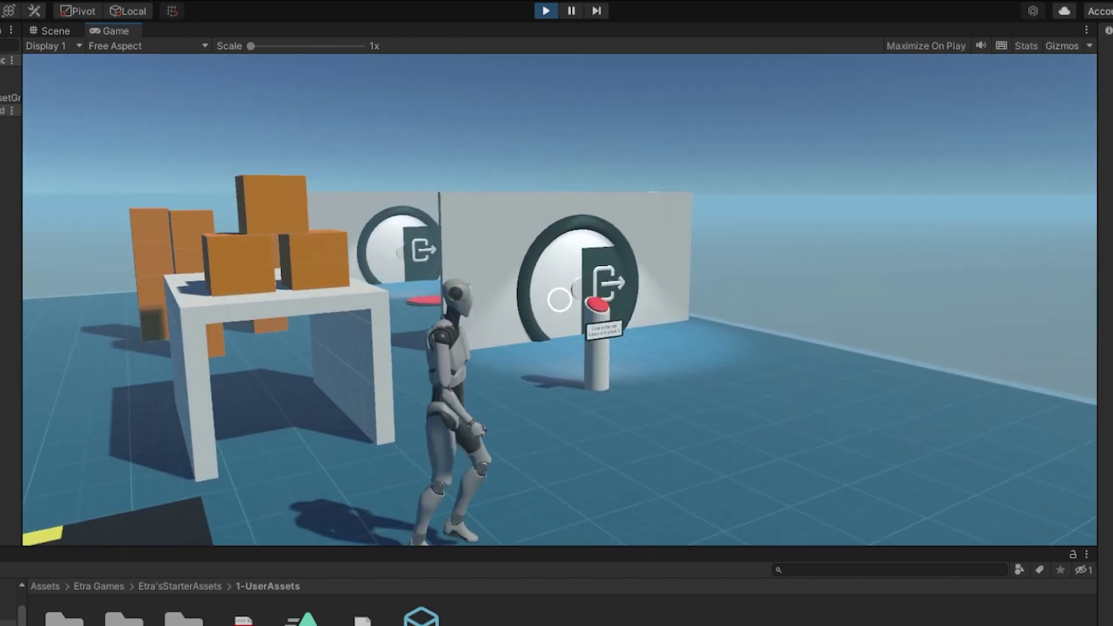
key(w)
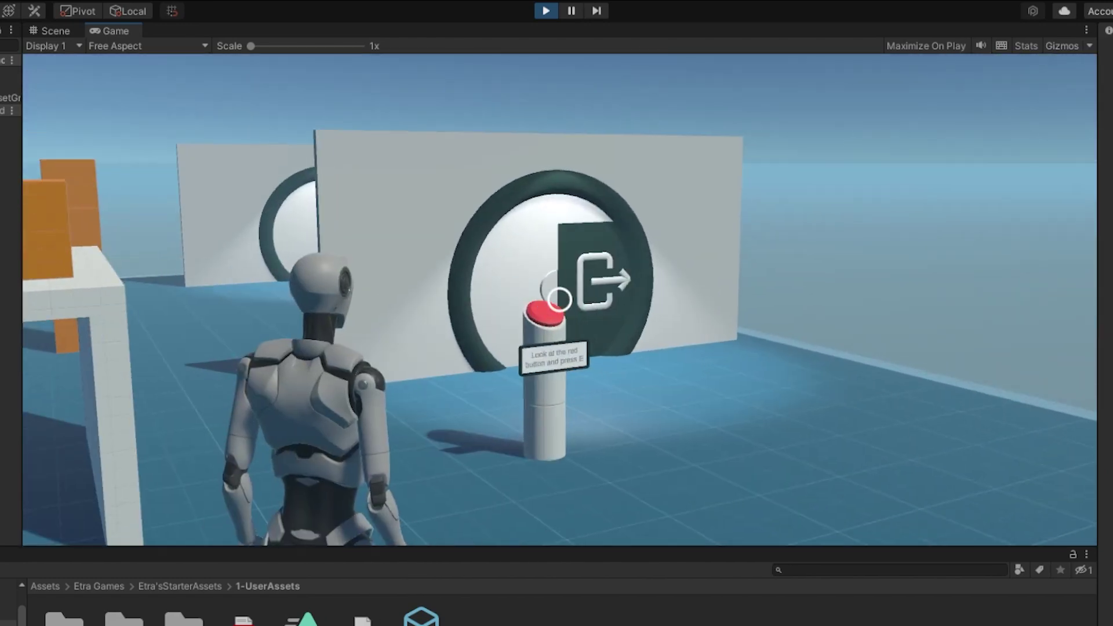
key(w)
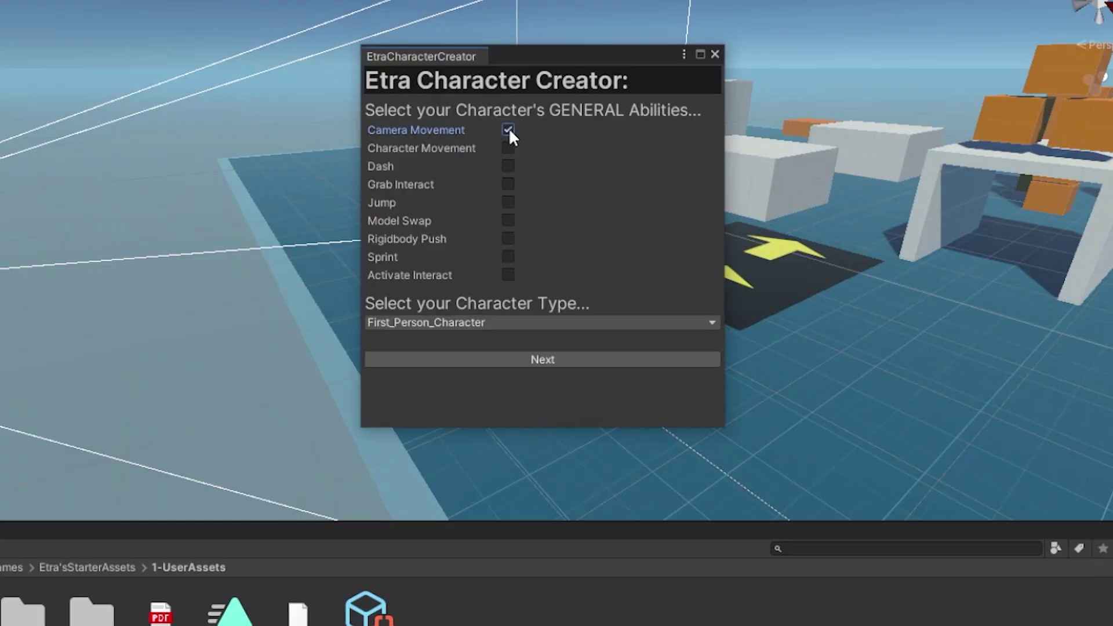
- Enable the Dash ability for the First_Person_Character in the Etra Character Creator
click(514, 168)
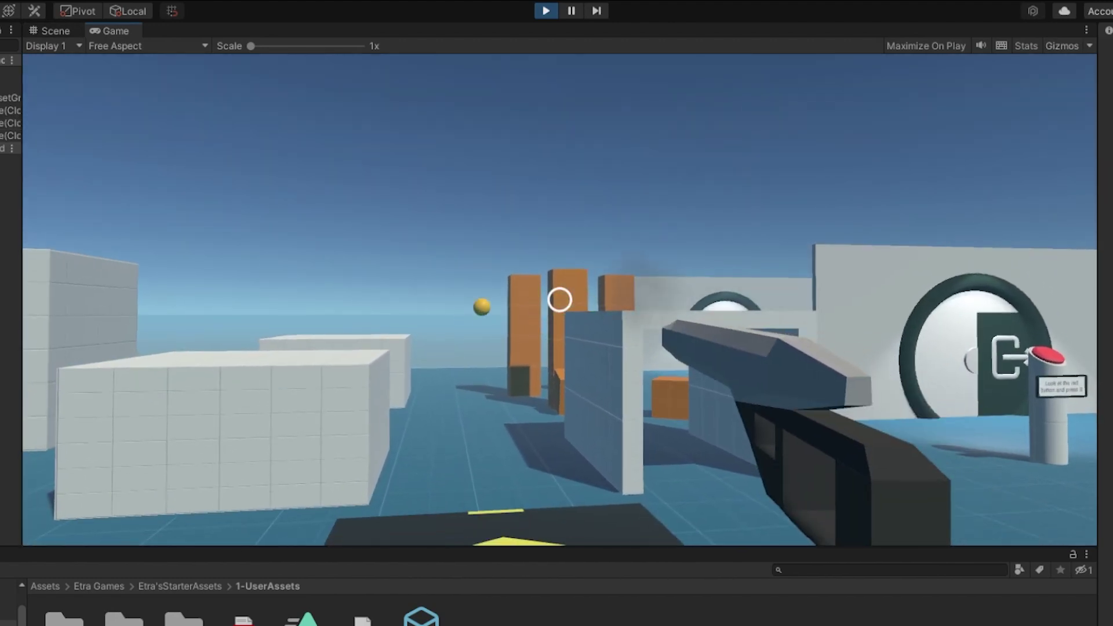
- Playtest the blaster and sword on the orange crate towers, switching between the two items
click(559, 299)
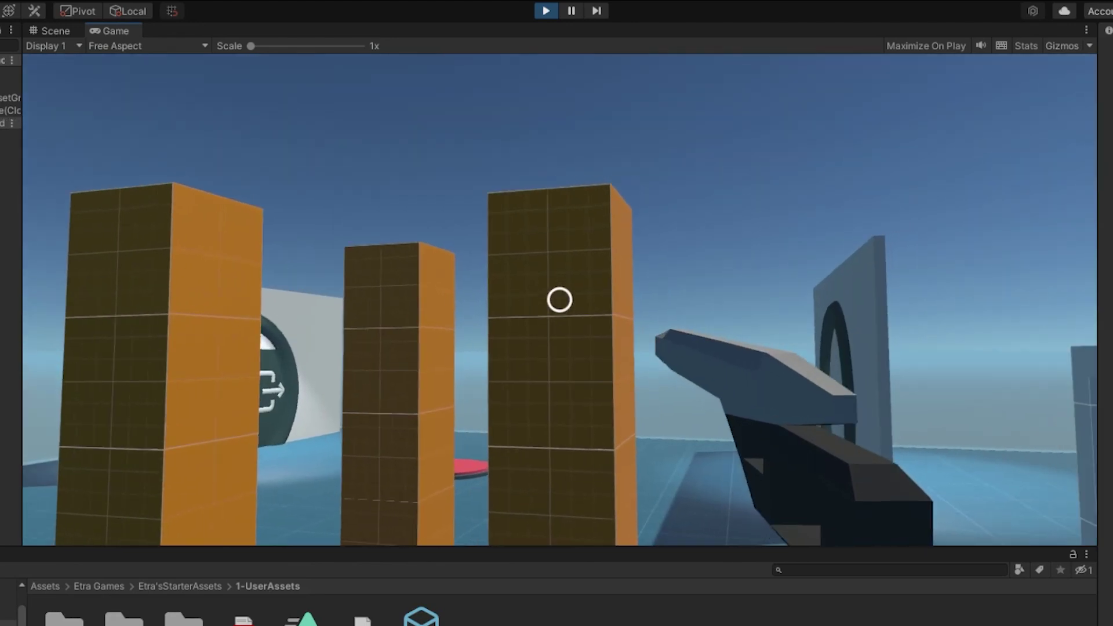
click(560, 300)
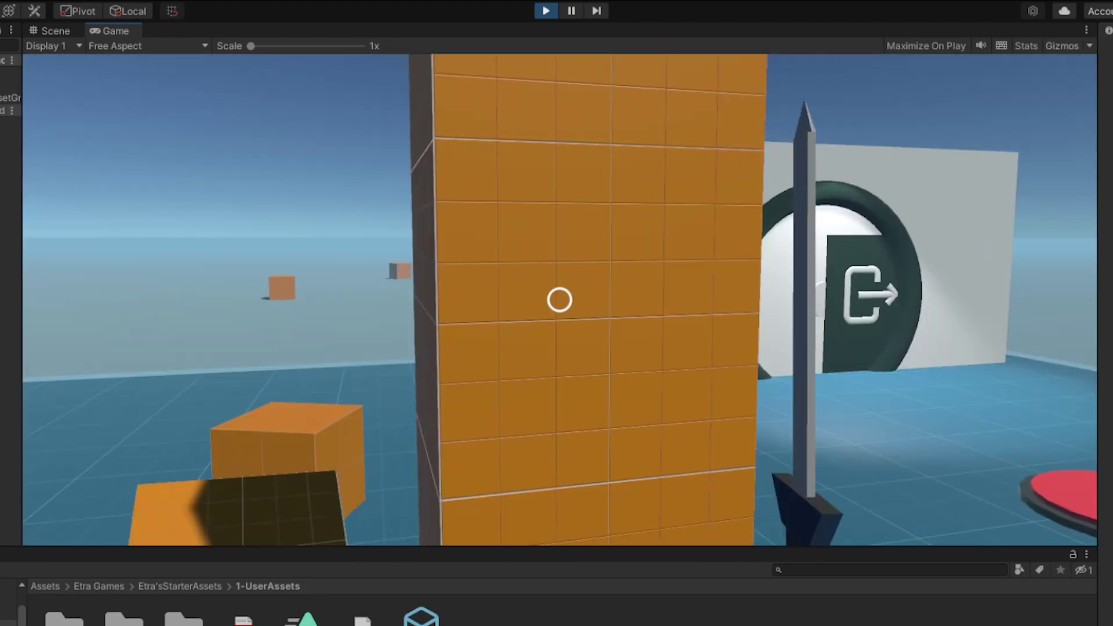
scroll(560, 299, down, 1)
click(559, 300)
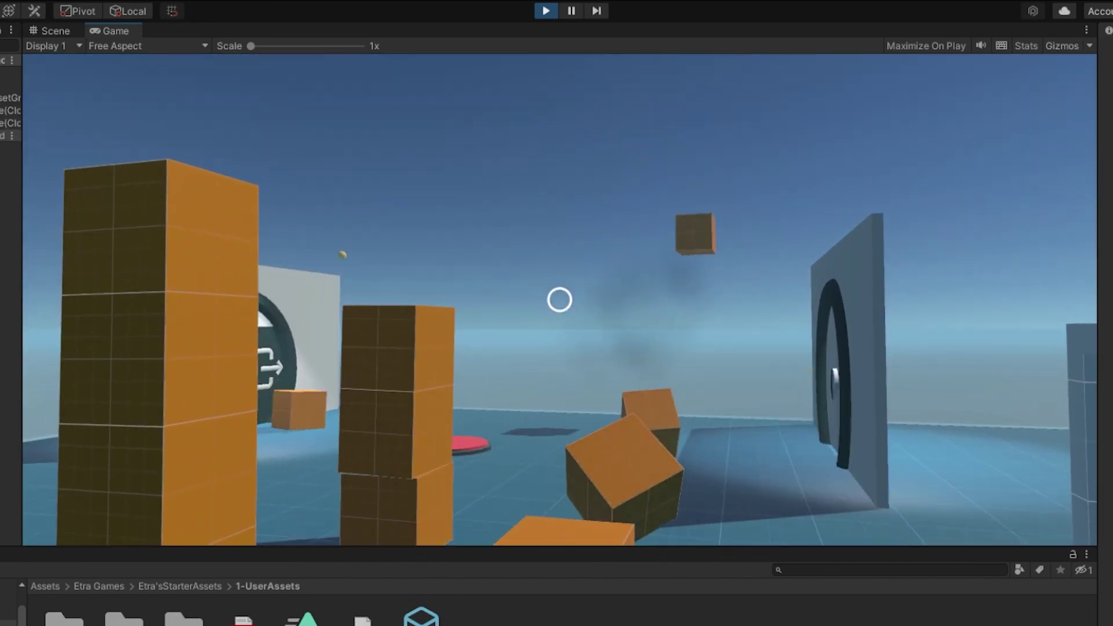
scroll(559, 299, up, 1)
click(559, 299)
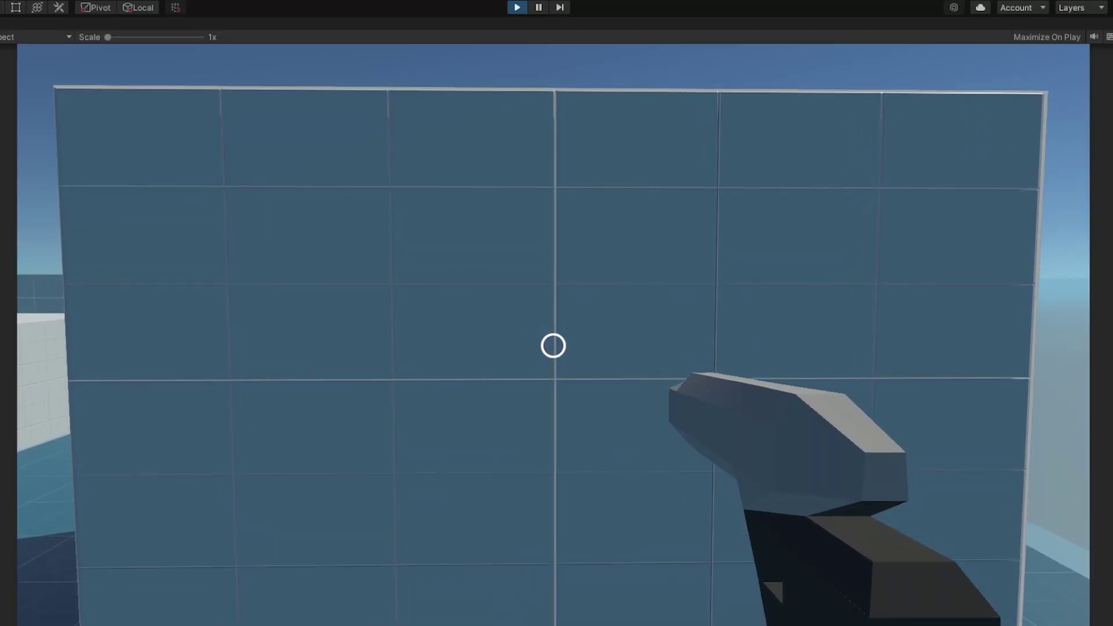
- Walk the first-person character up against the wall and select FPSUsableItemsCamera among the scene objects
key(w)
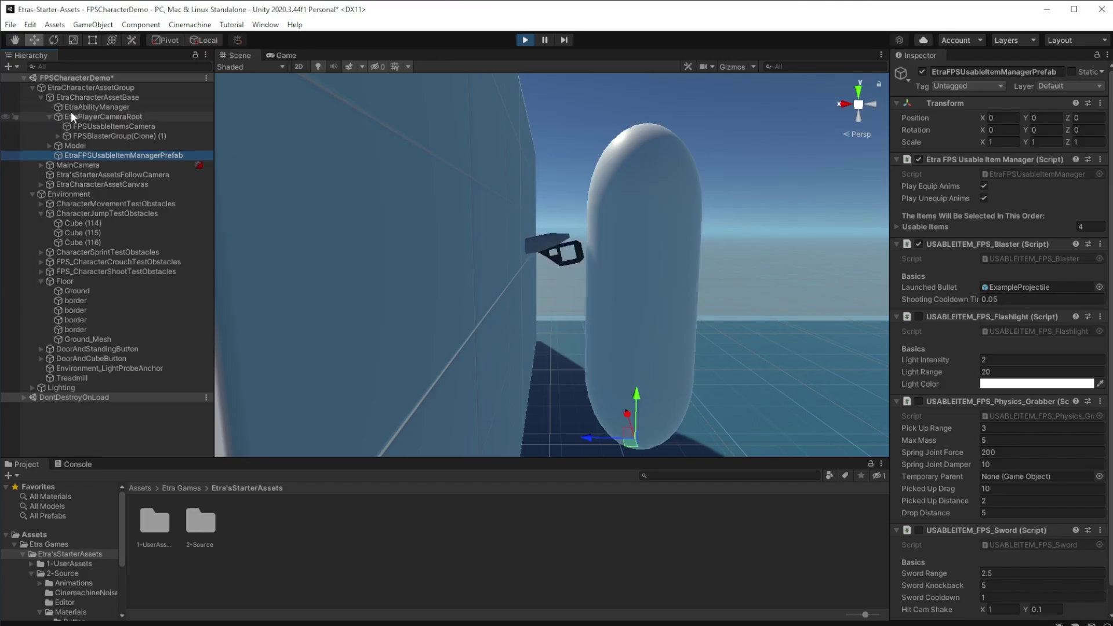
click(88, 125)
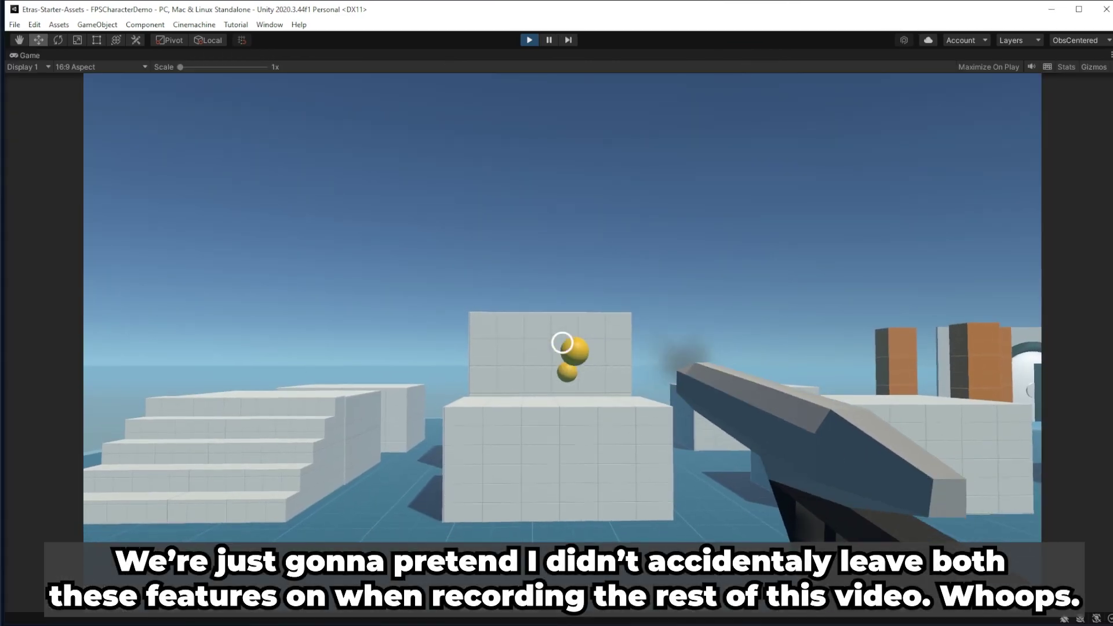
- Fire the blaster at the white blocks and the orange crate towers in the running game
click(563, 343)
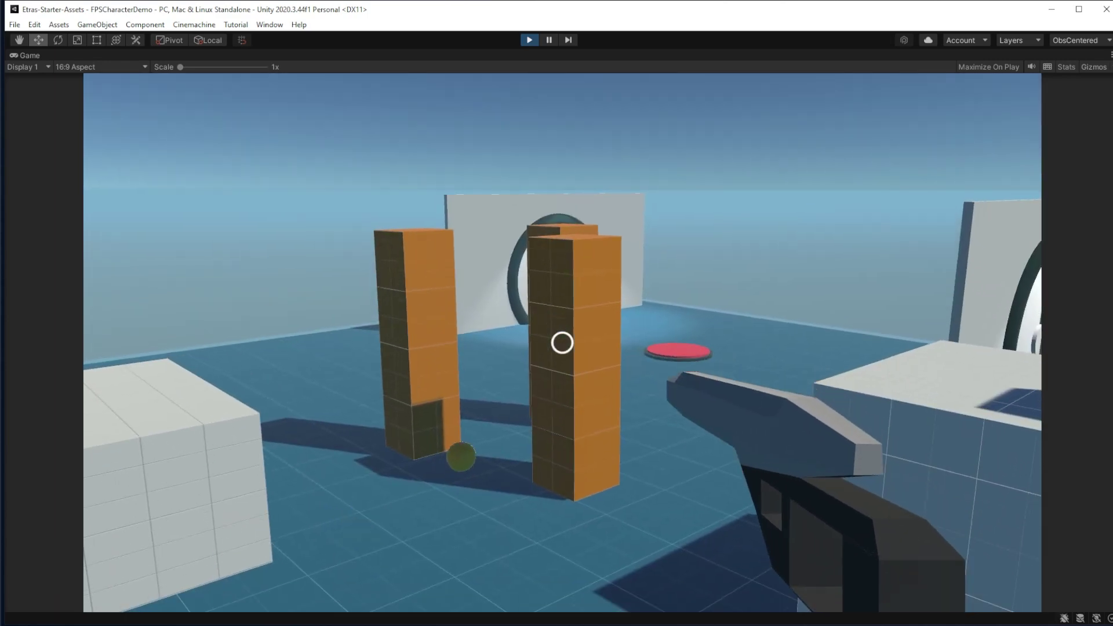
click(562, 342)
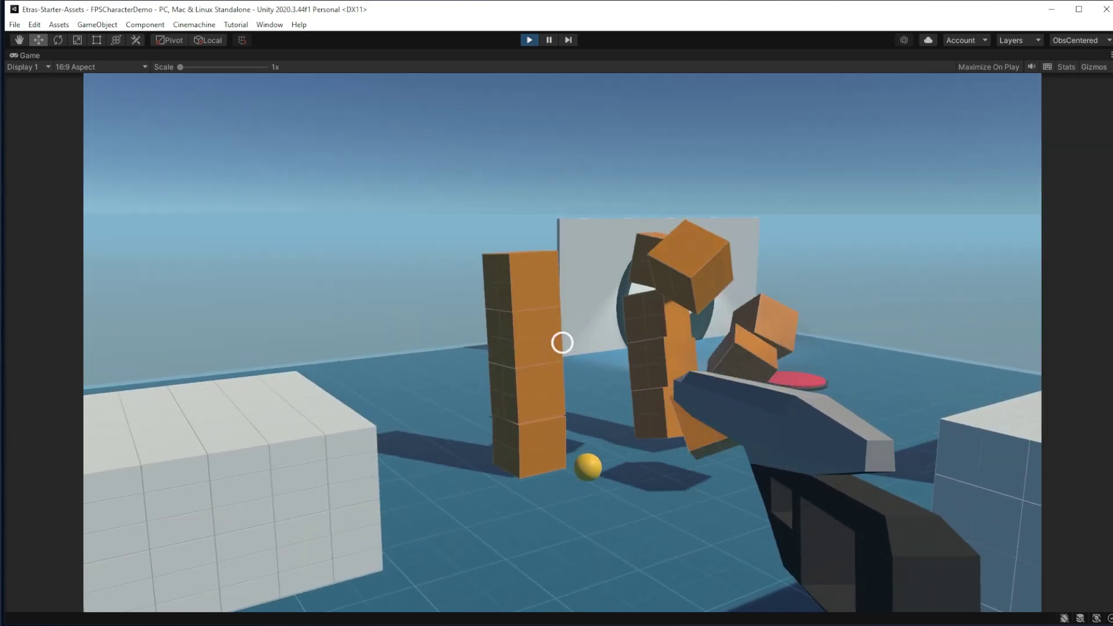
click(562, 342)
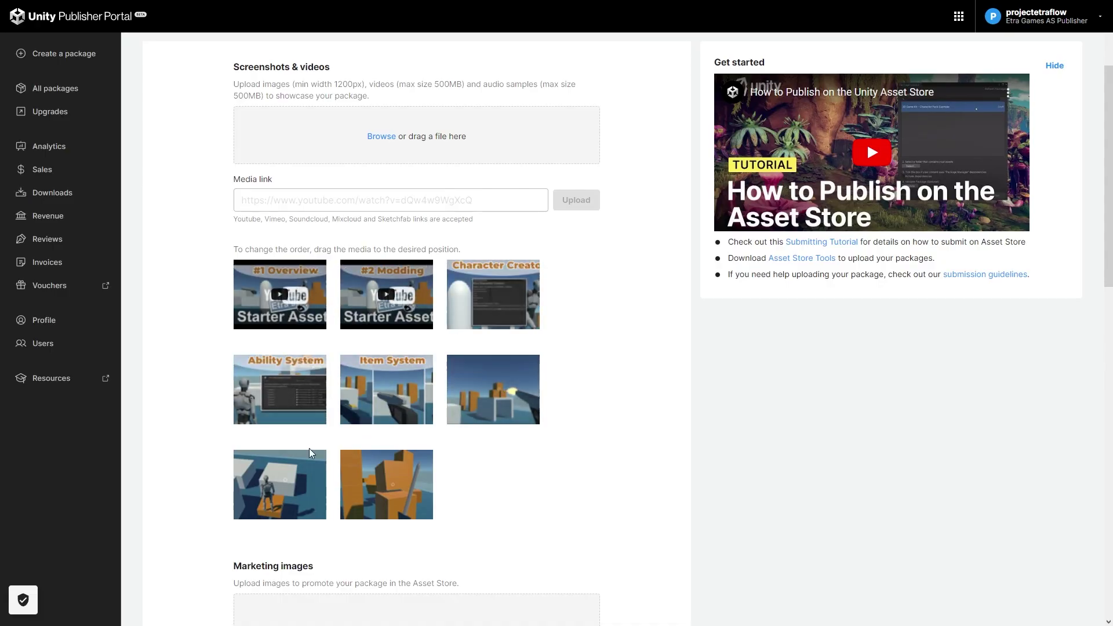
- Switch to the Unity Publisher Portal and review the package's screenshots and videos
middle_click(987, 258)
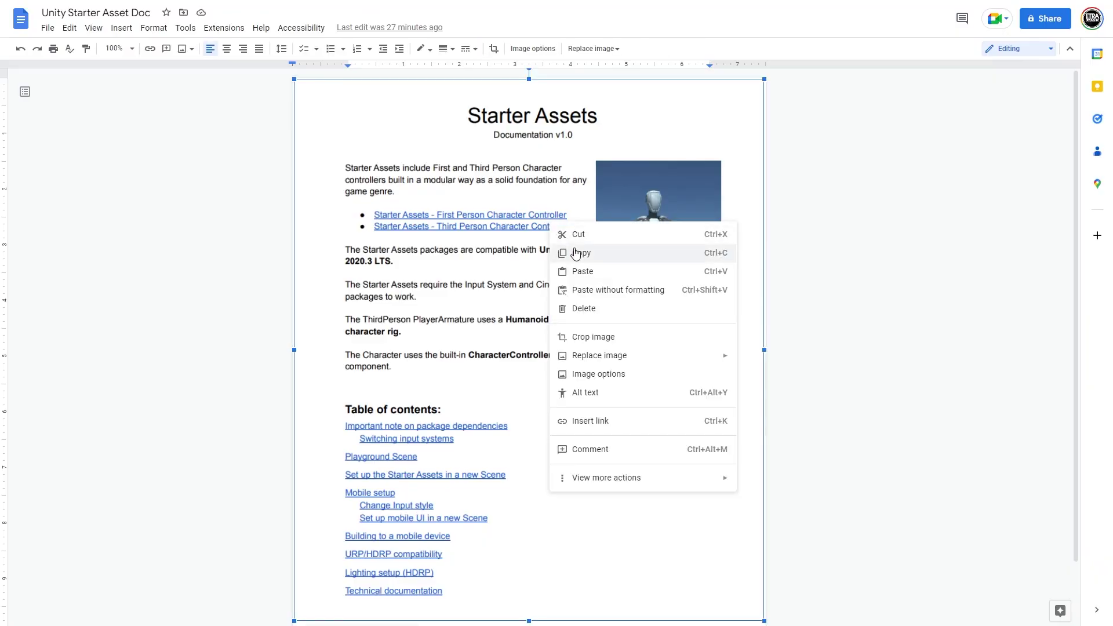
- Copy the Starter Assets page image from Unity Starter Asset Doc into the Etra'sStarterAssets_Documentation_ document in Google Docs
click(575, 254)
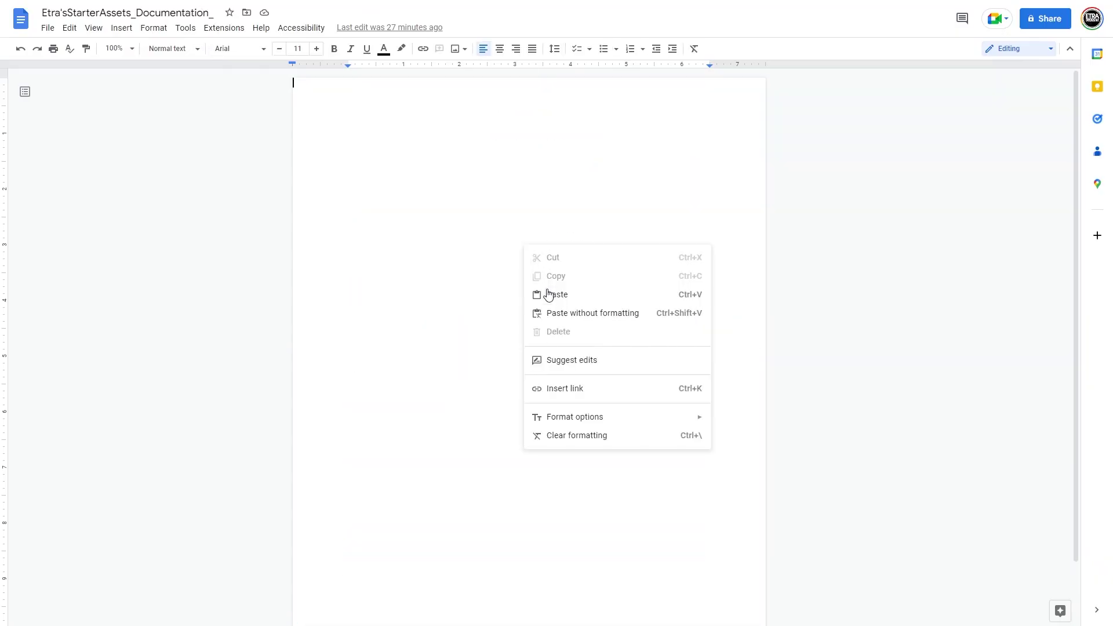
click(554, 293)
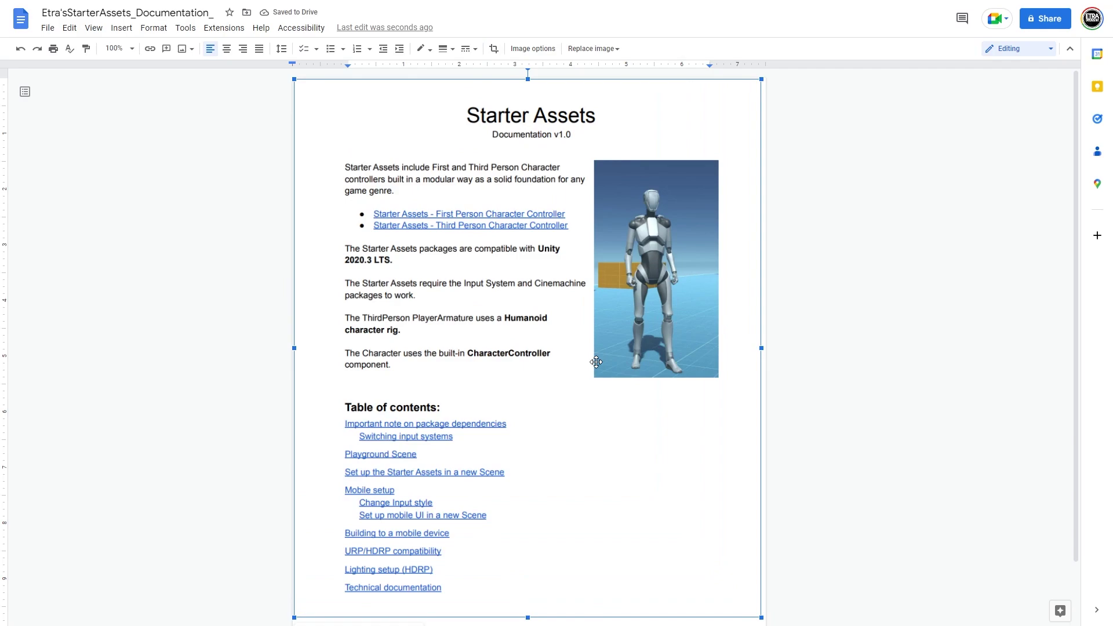
scroll(596, 361, down, 10)
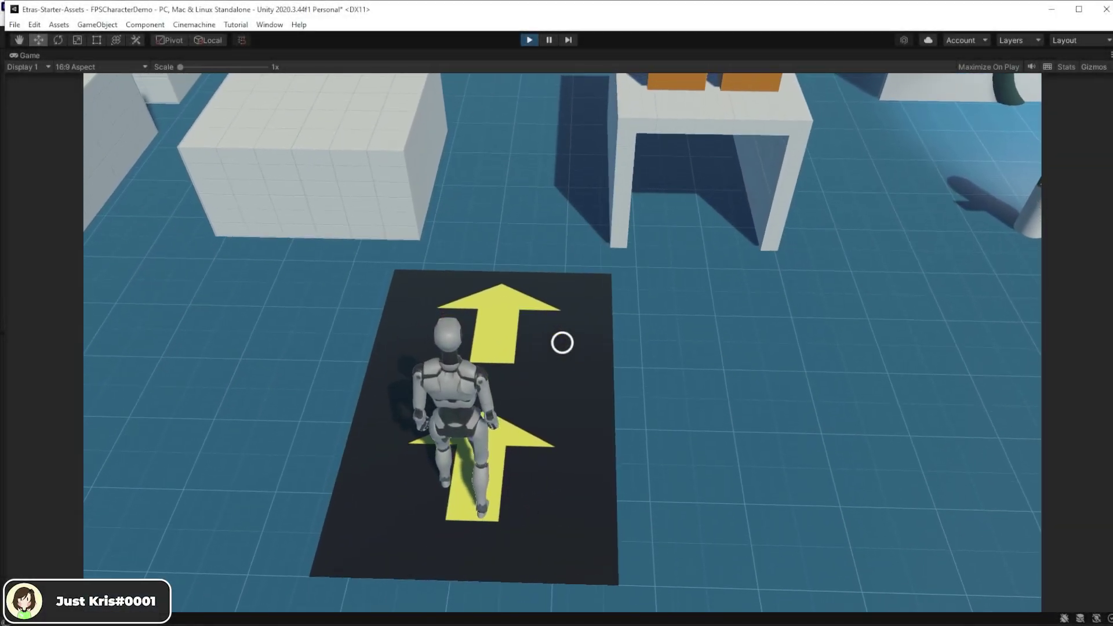
- Switch to the running Unity game and walk the third-person character along the yellow arrow pad
key(w)
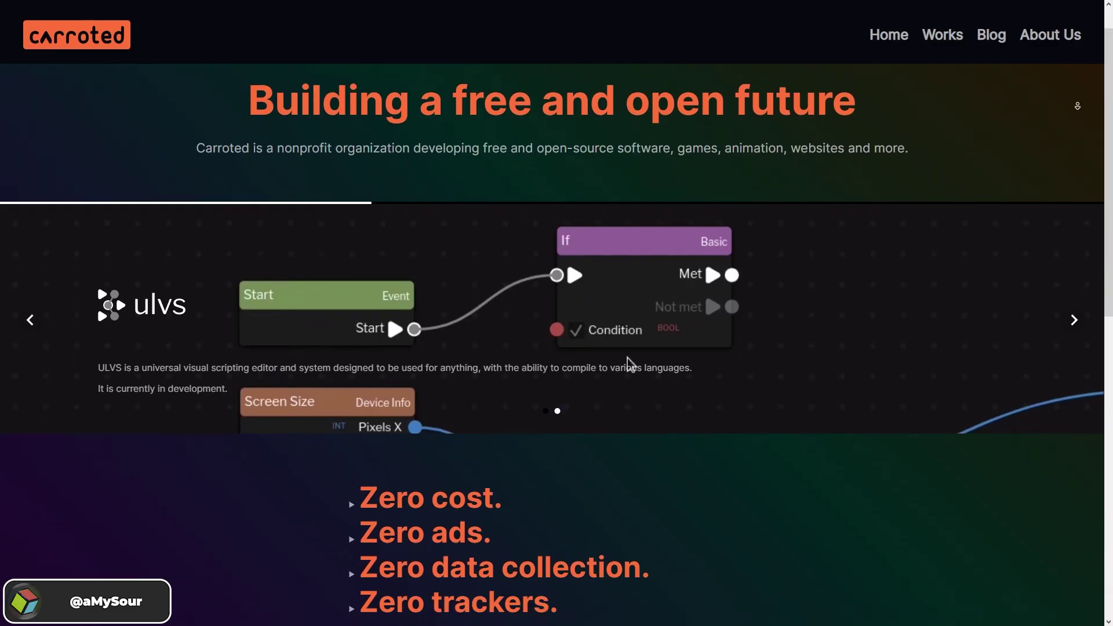
- Switch to the Carroted website and read through its home page
scroll(1091, 139, down, 3)
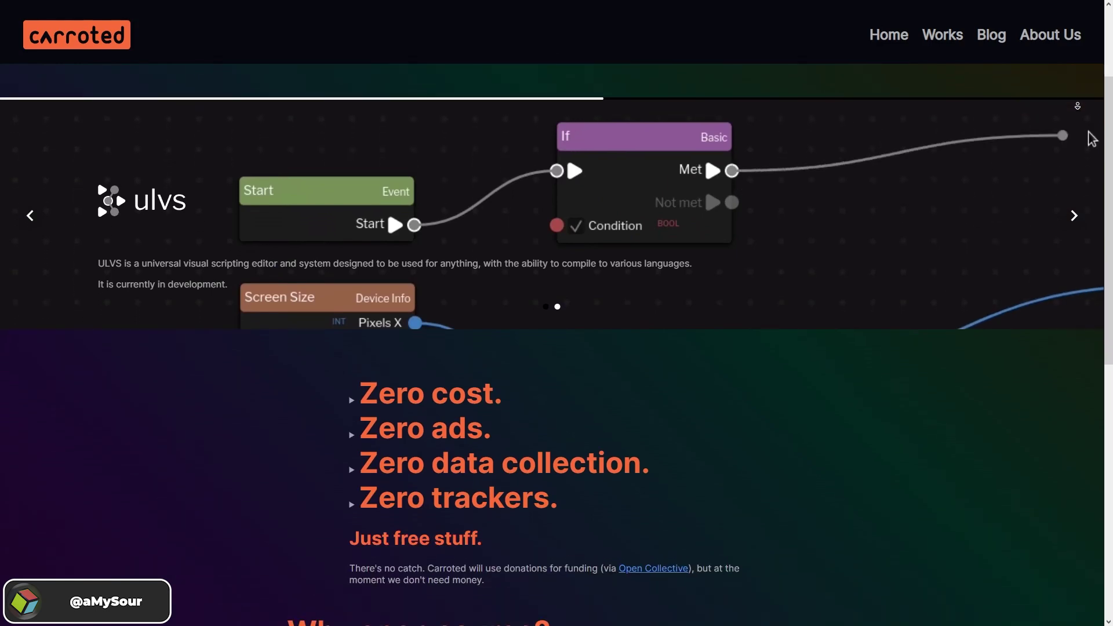
scroll(1091, 139, down, 2)
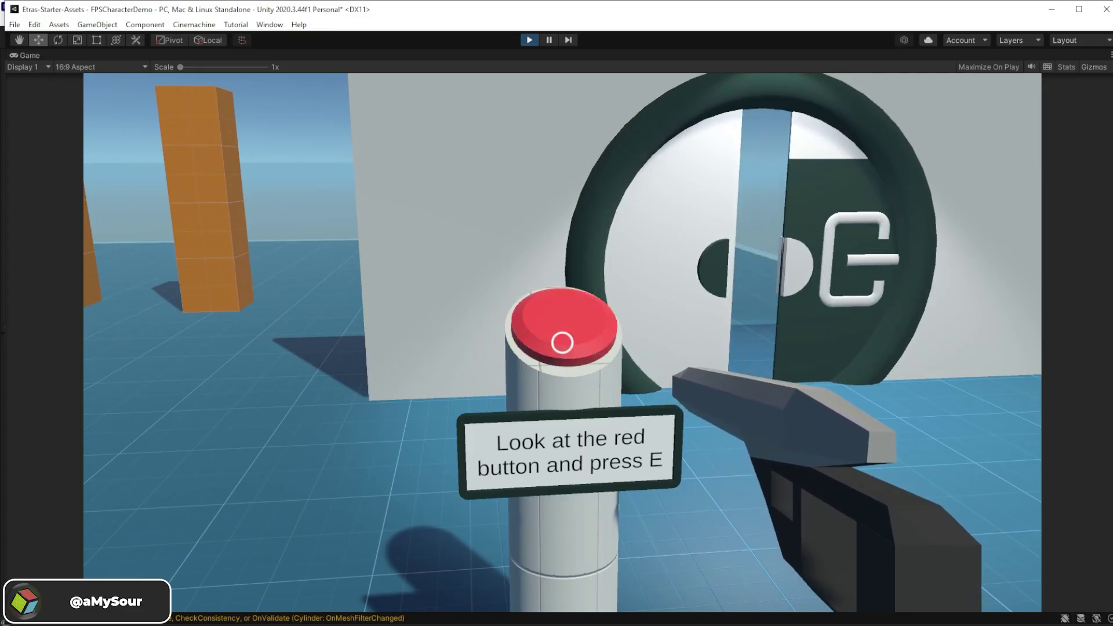
- Return to the Unity playtest, activate the red button on the pedestal and move an orange crate with the physics grabber
key(e)
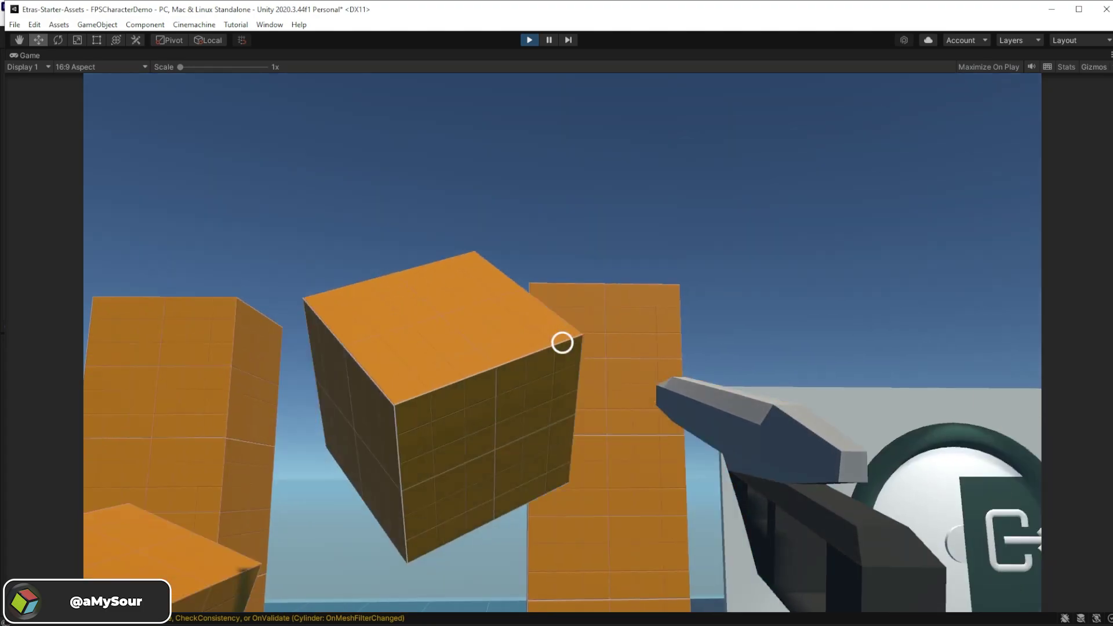
click(971, 130)
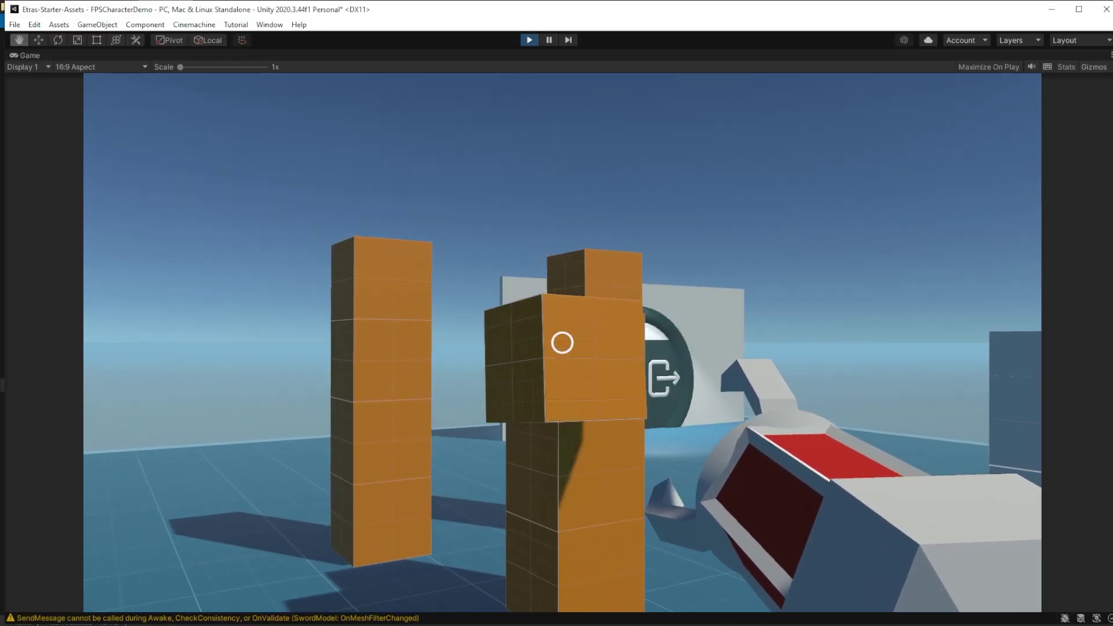
key(w)
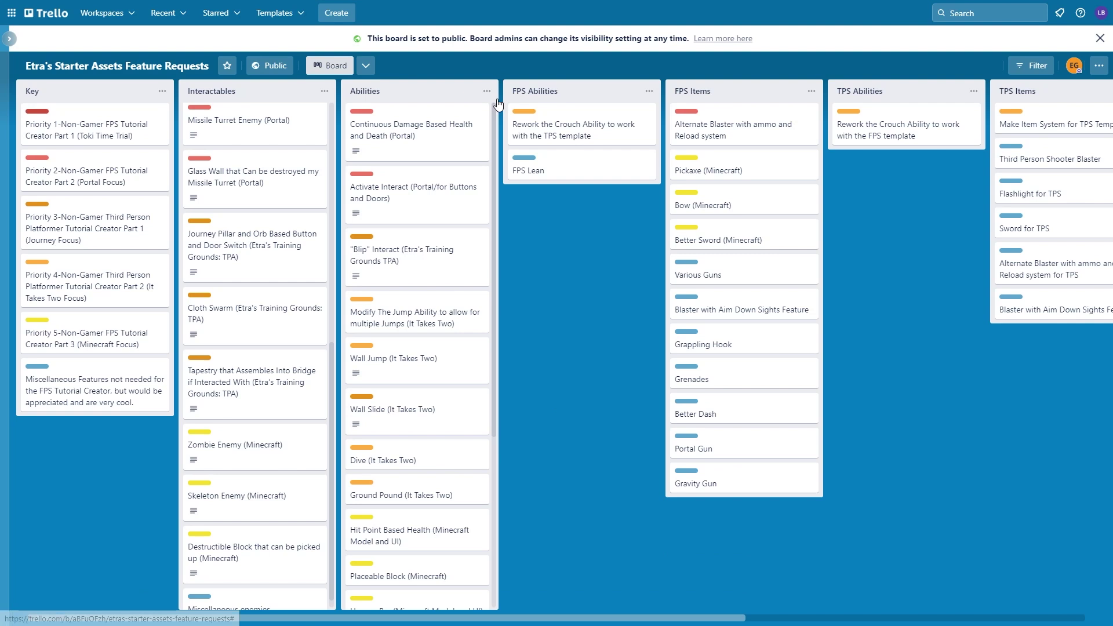
- Switch to Trello and look through the Abilities list on the Etra's Starter Assets Feature Requests board
drag(492, 110, 493, 185)
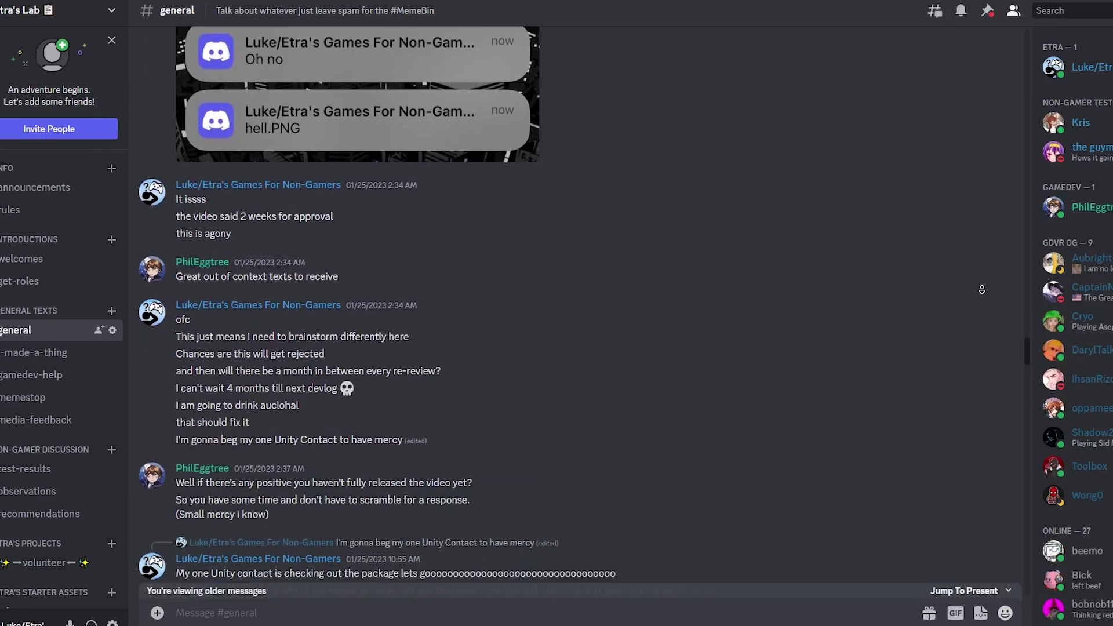
- Switch to Discord and read the January 2023 messages about package approval in the general channel
scroll(981, 289, down, 5)
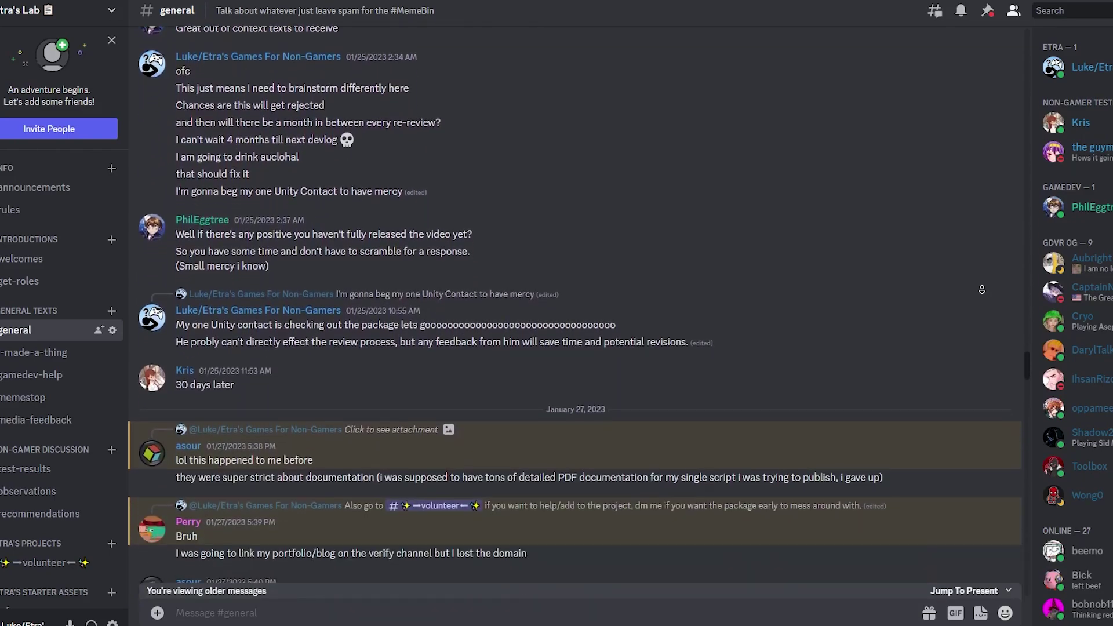
scroll(981, 290, down, 5)
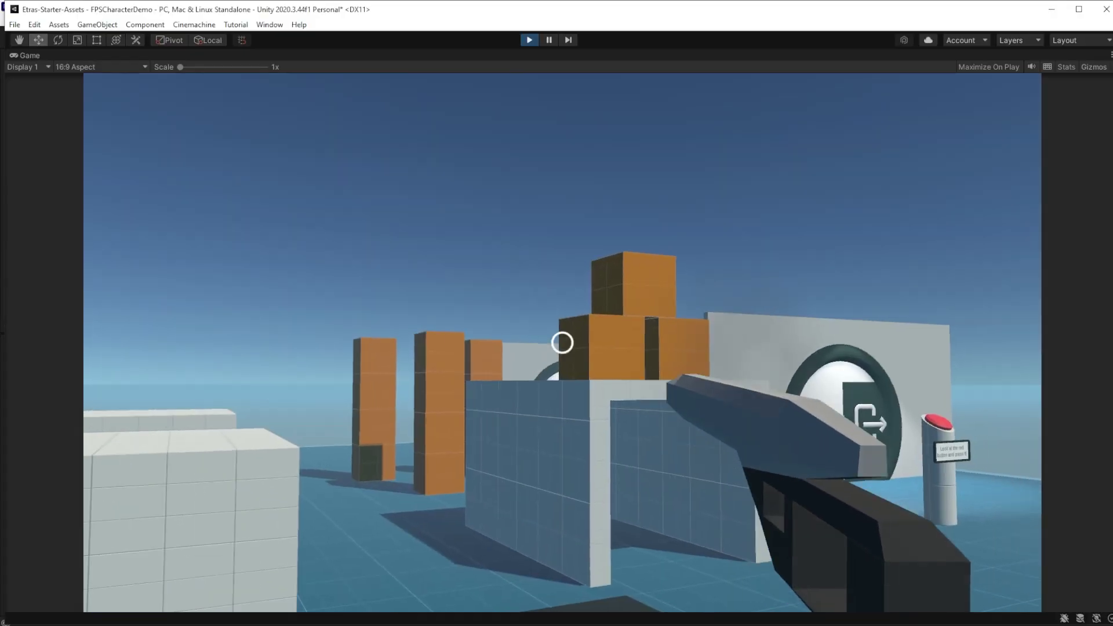
- Return to the Unity playtest, fire the blaster near the stacked orange crates and switch to another usable item
click(562, 343)
key(2)
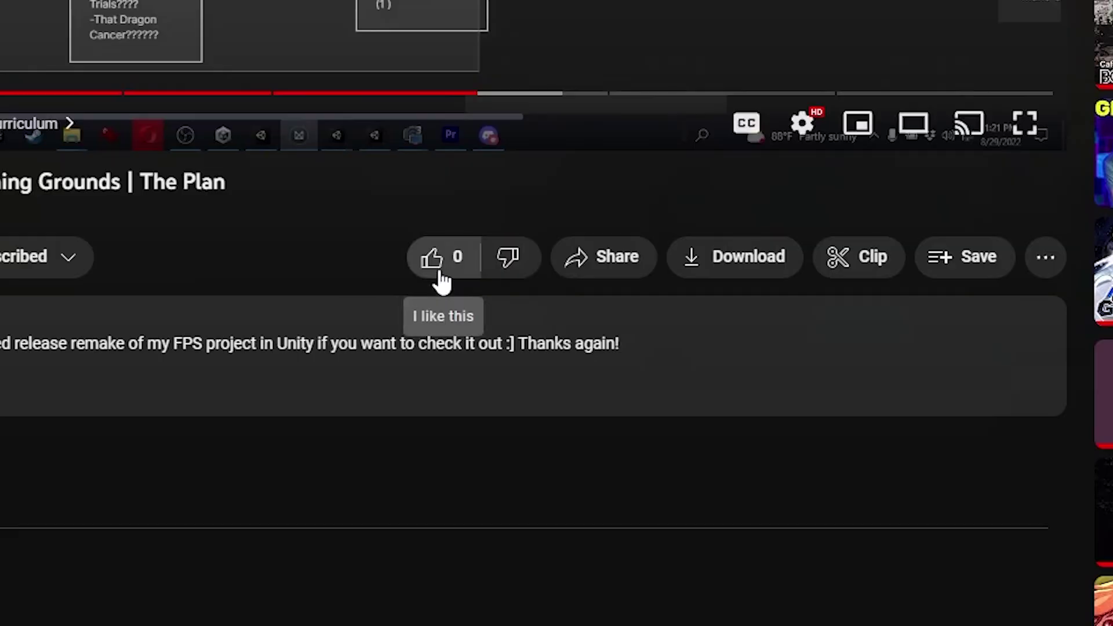
- Switch to YouTube and like the Training Grounds video titled "The Plan"
click(435, 266)
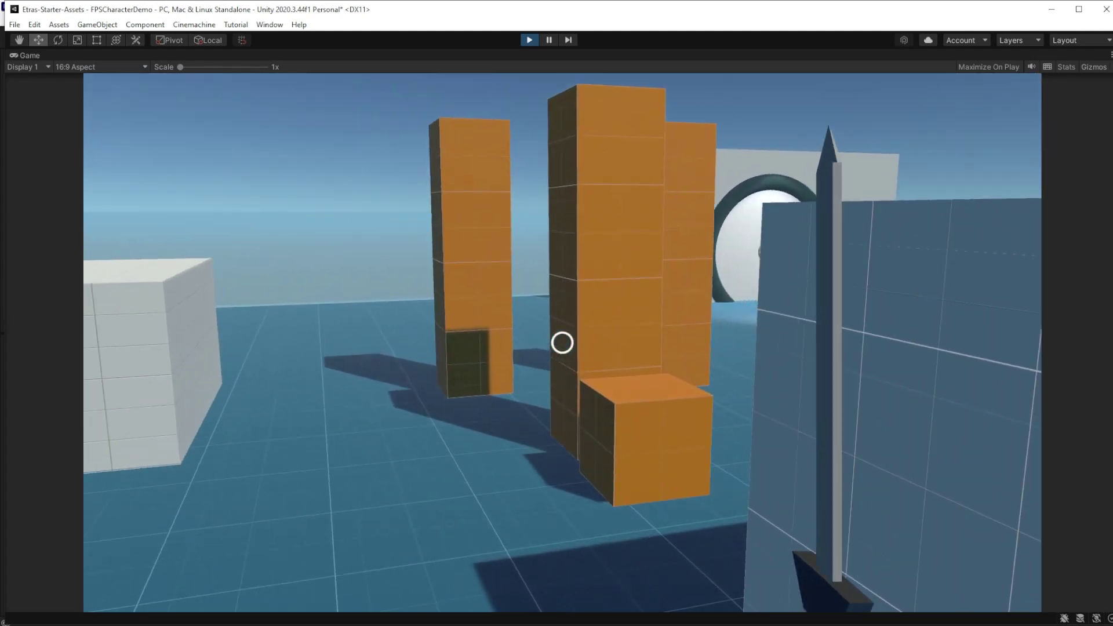
- Return to the Unity playtest, approach the orange crate towers with the sword and carry a crate near the door with the grabber
key(w)
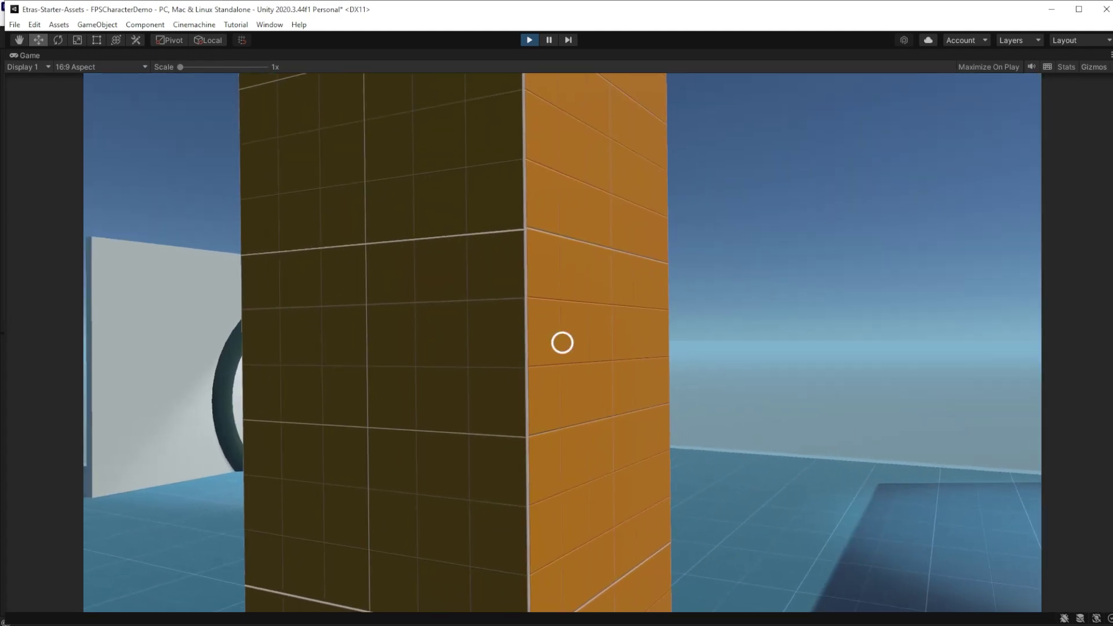
key(s)
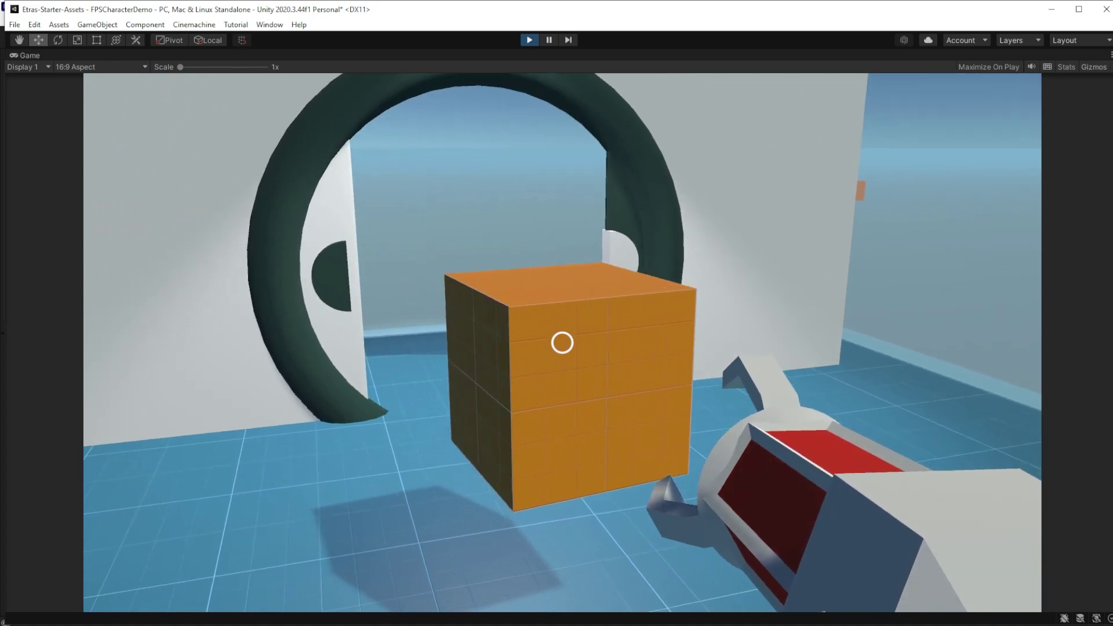
key(s)
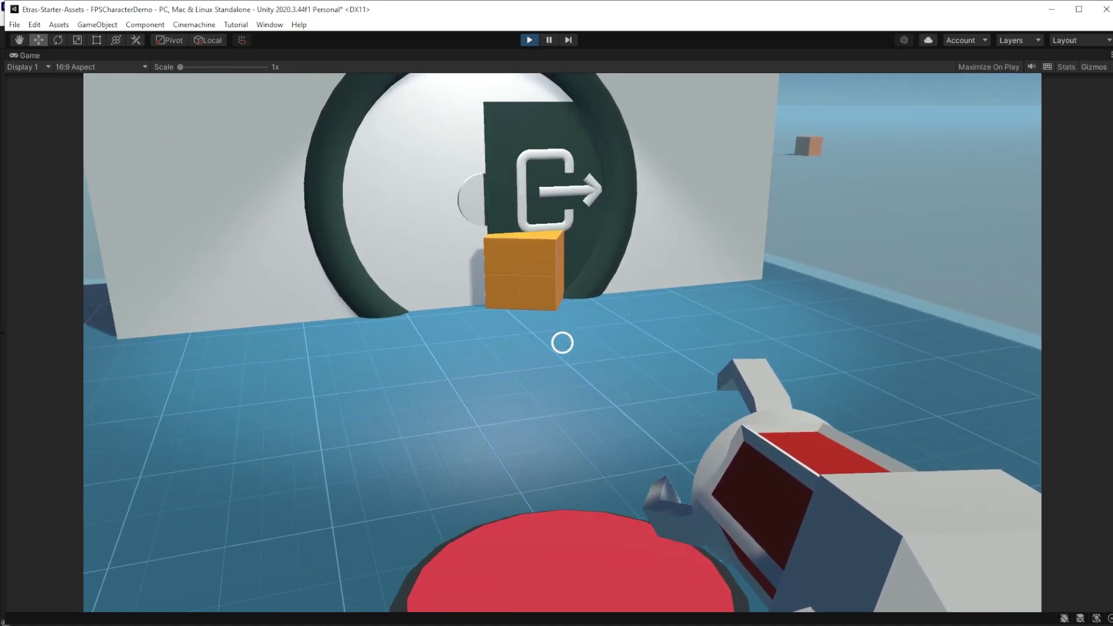